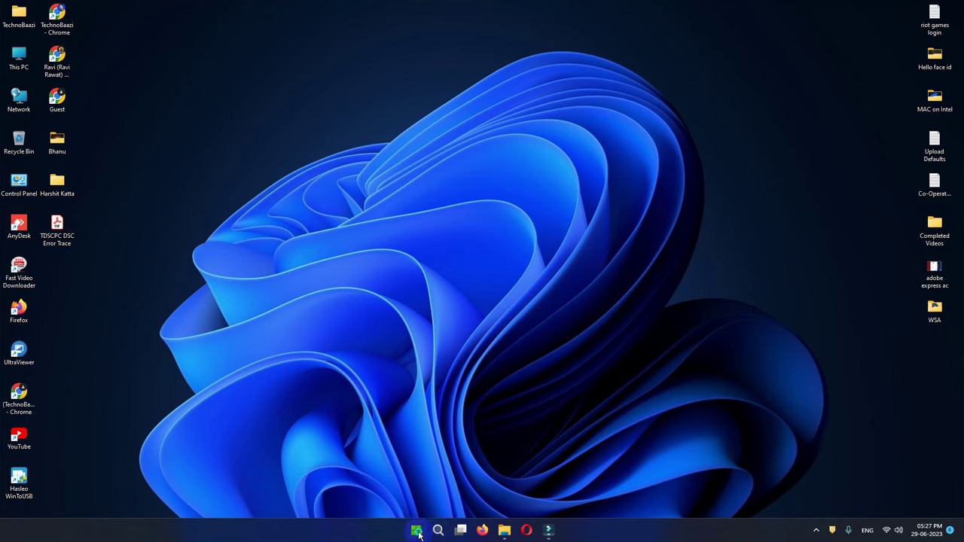
Check on the Settings About page that the Windows version is 22H2.
click(400, 424)
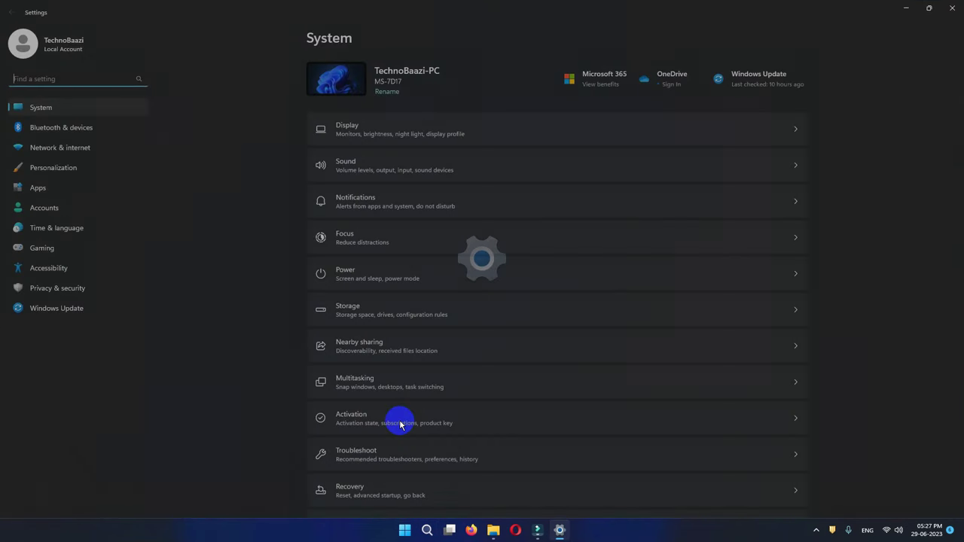
scroll(400, 424, down, 3)
click(367, 486)
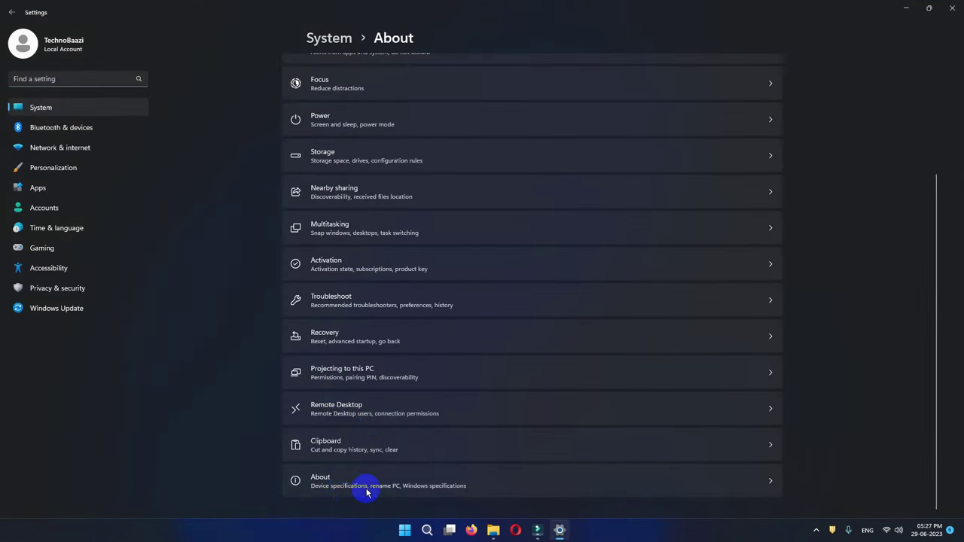
double_click(398, 314)
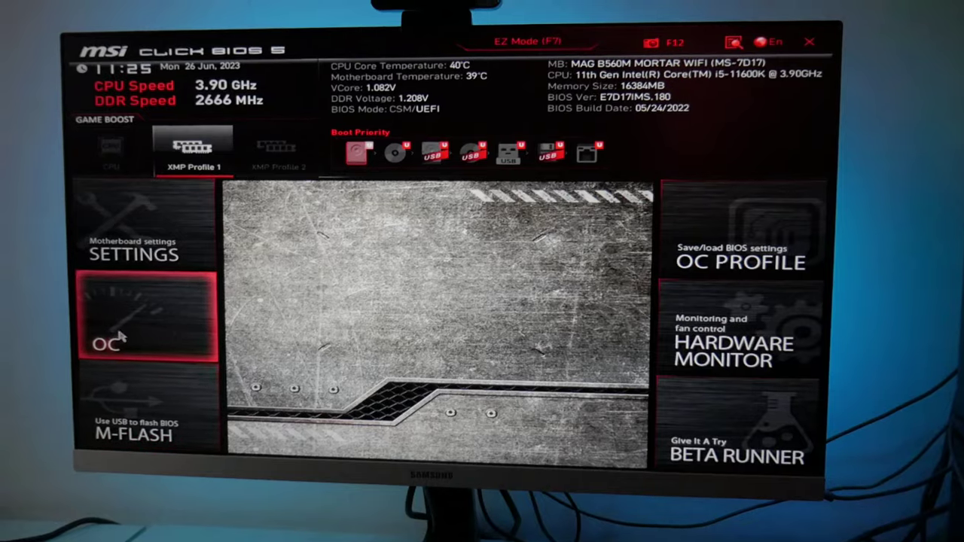
click(130, 335)
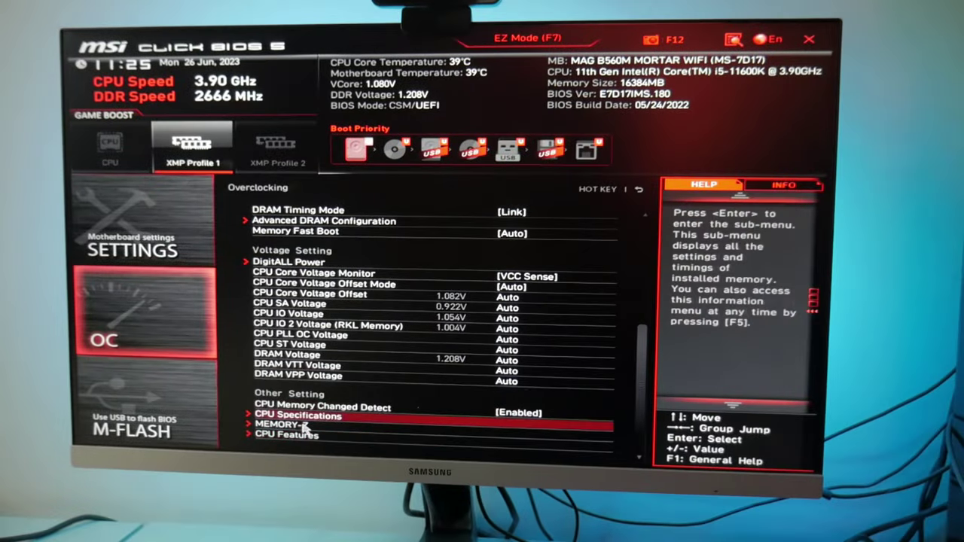
Set Intel Virtualization Tech to Enabled under OC > CPU Features in MSI Click BIOS 5.
click(315, 440)
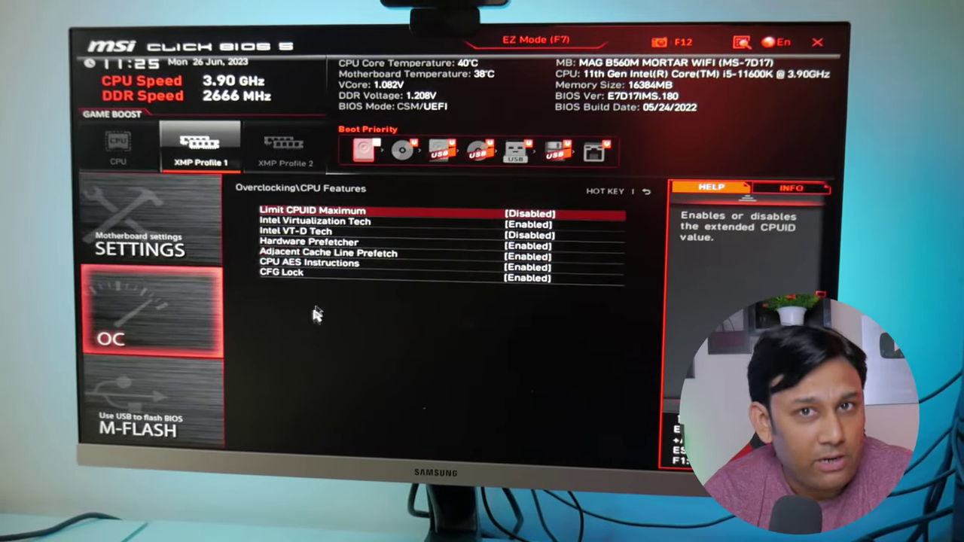
click(354, 220)
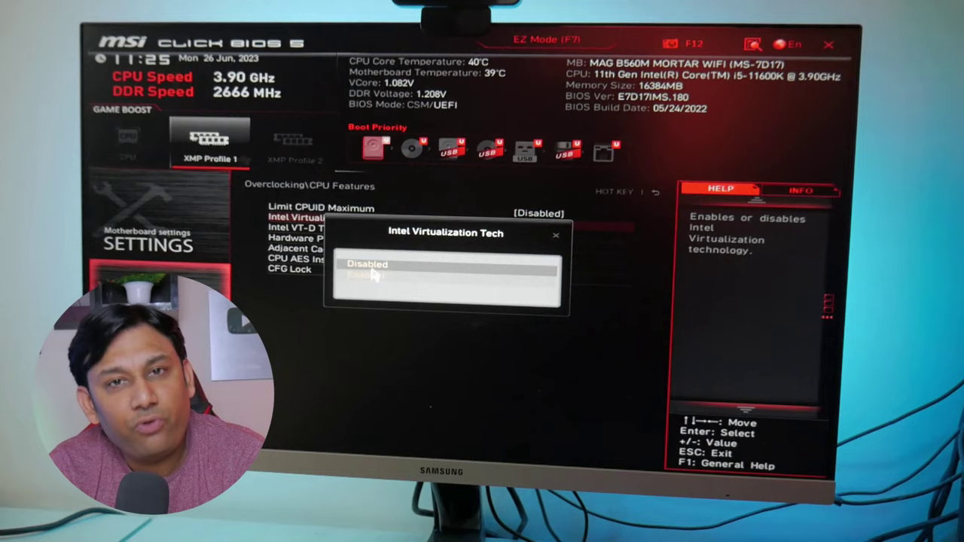
click(365, 275)
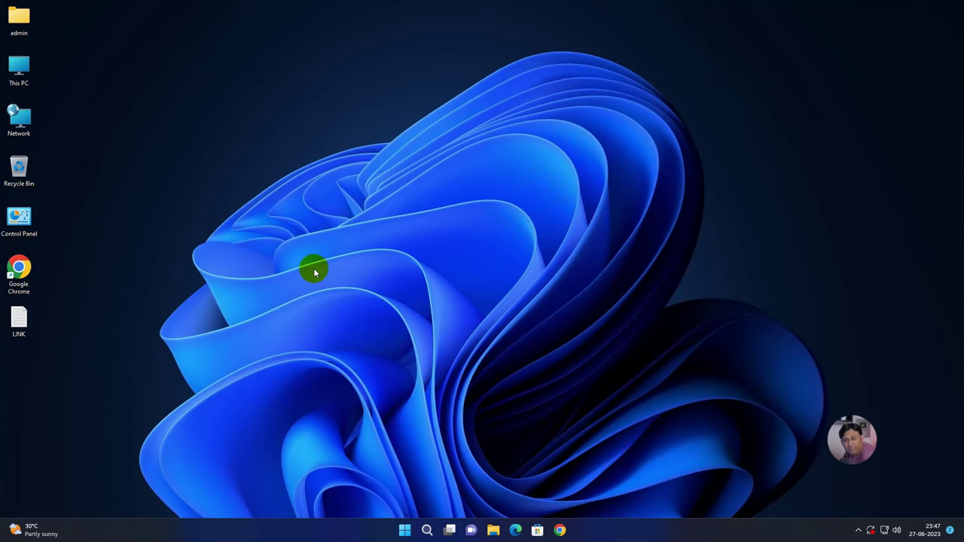
double_click(18, 219)
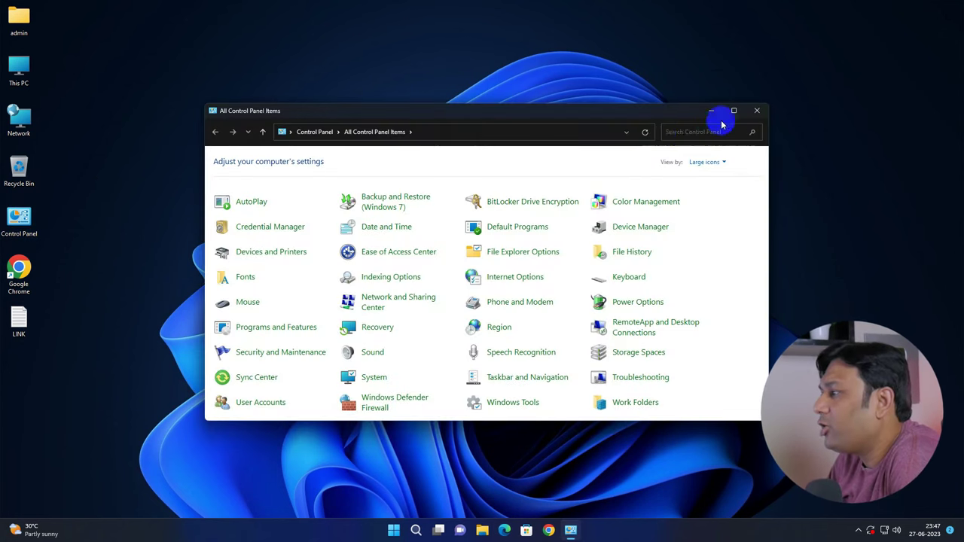
Turn on Virtual Machine Platform, Windows Hypervisor Platform and Windows Subsystem for Linux, then restart.
click(737, 115)
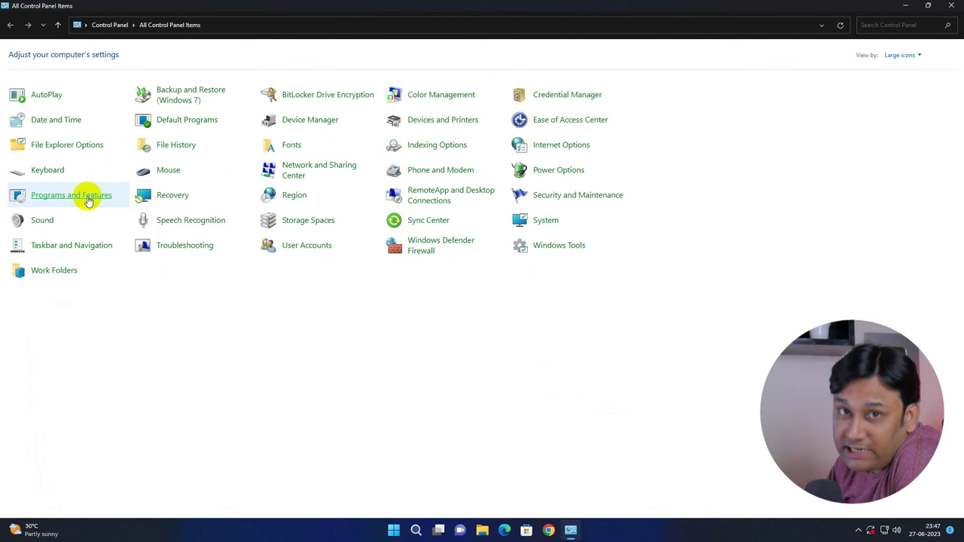
click(90, 197)
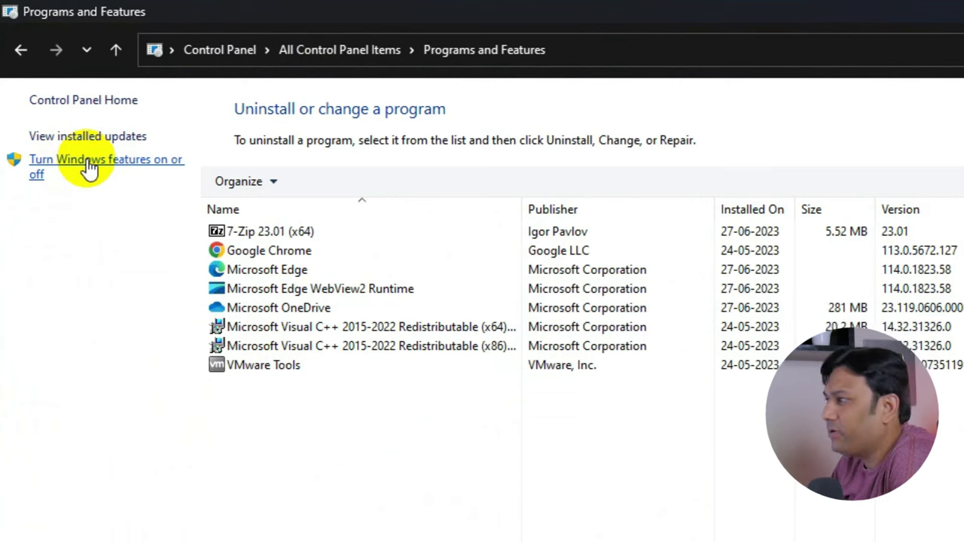
click(88, 168)
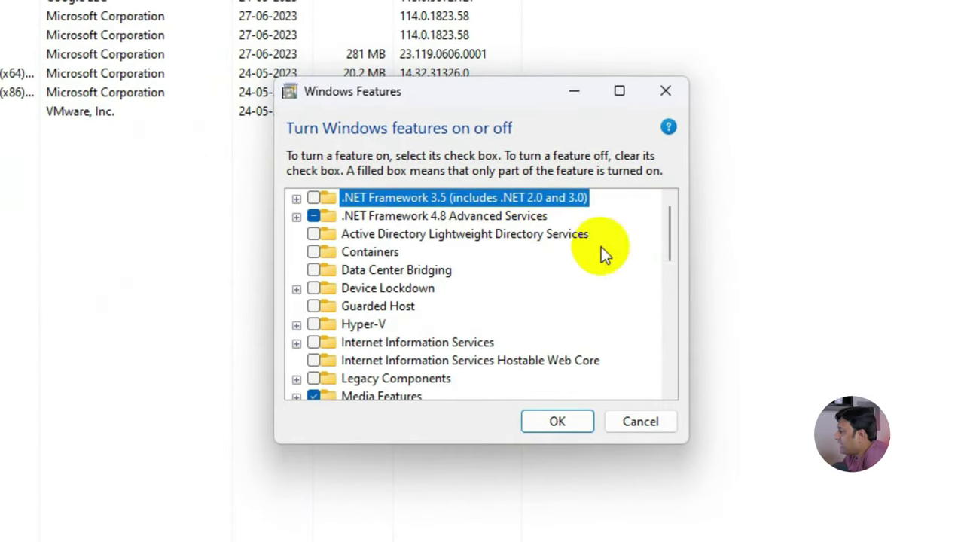
drag(670, 223, 657, 345)
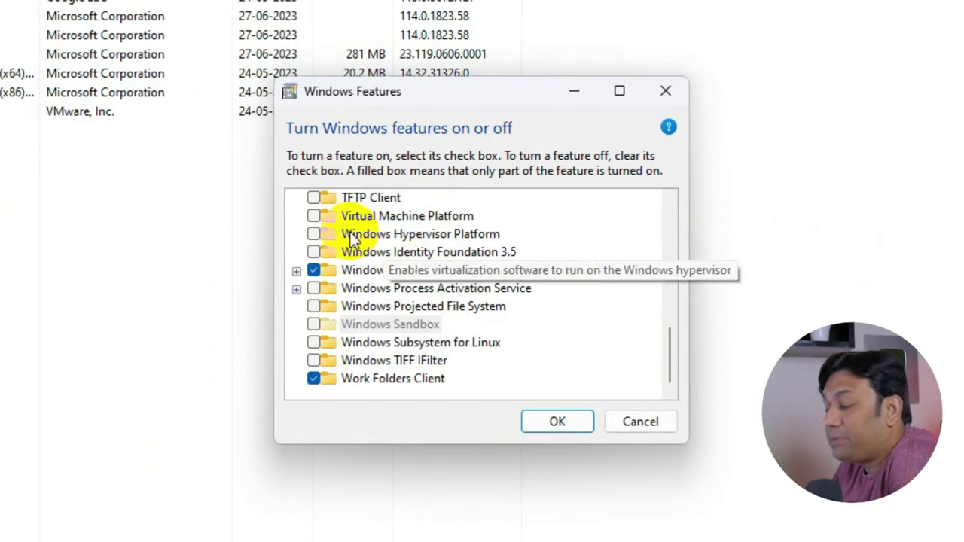
click(374, 217)
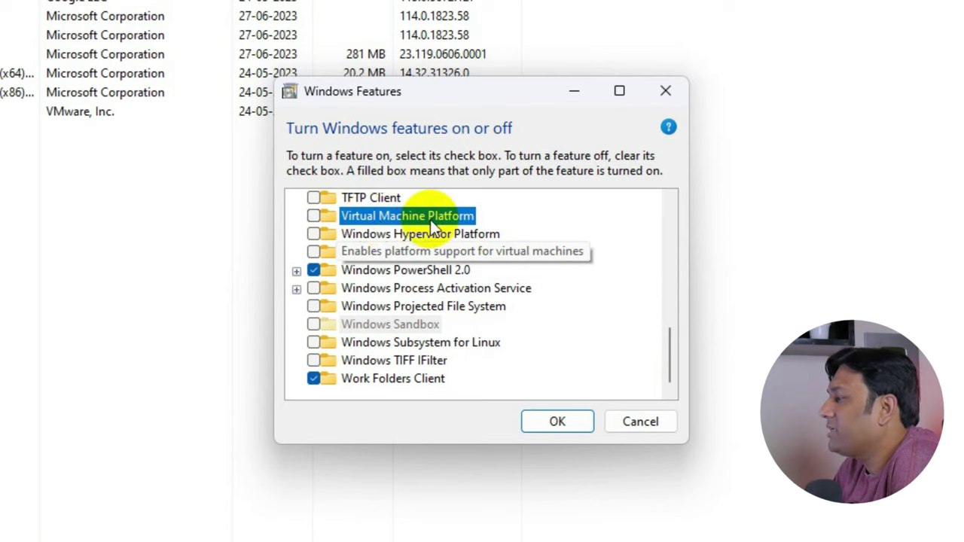
click(308, 216)
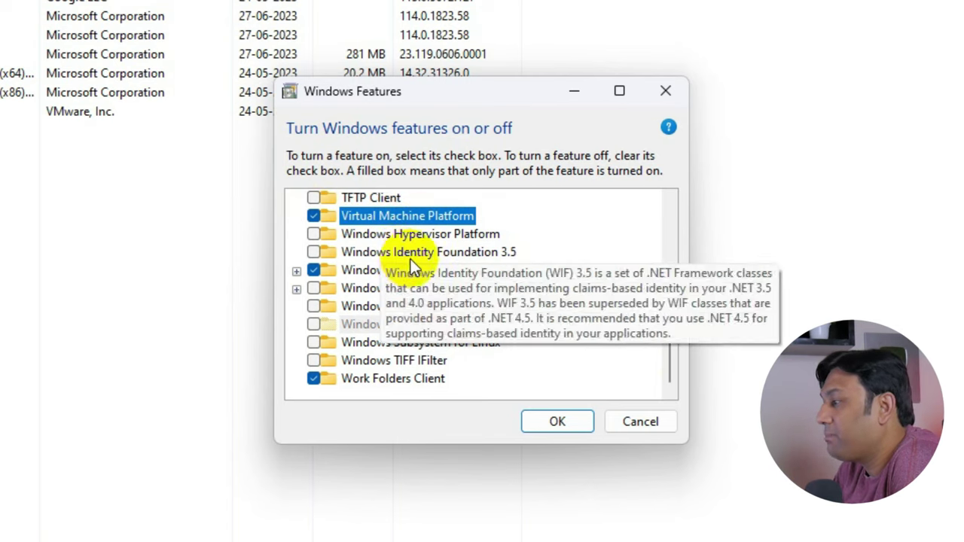
click(393, 235)
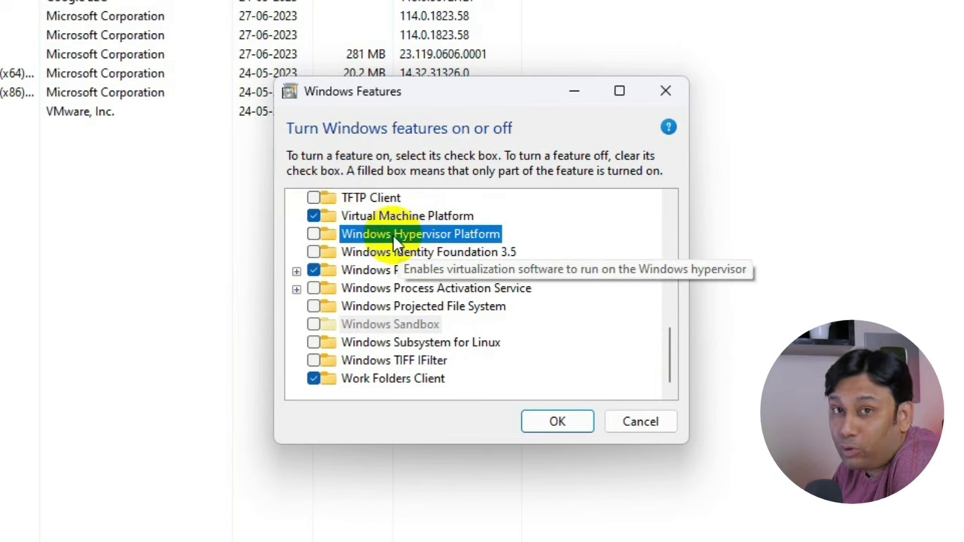
click(314, 237)
click(363, 342)
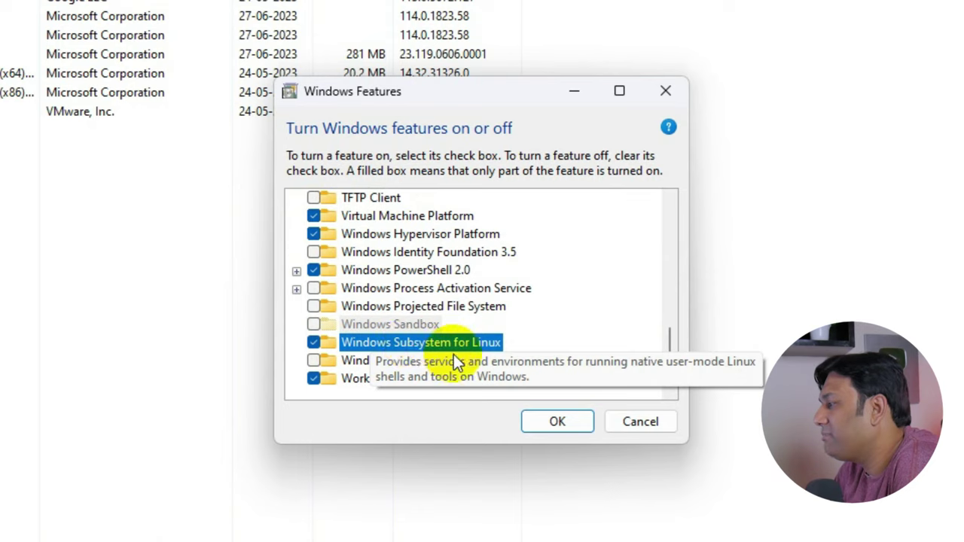
click(556, 422)
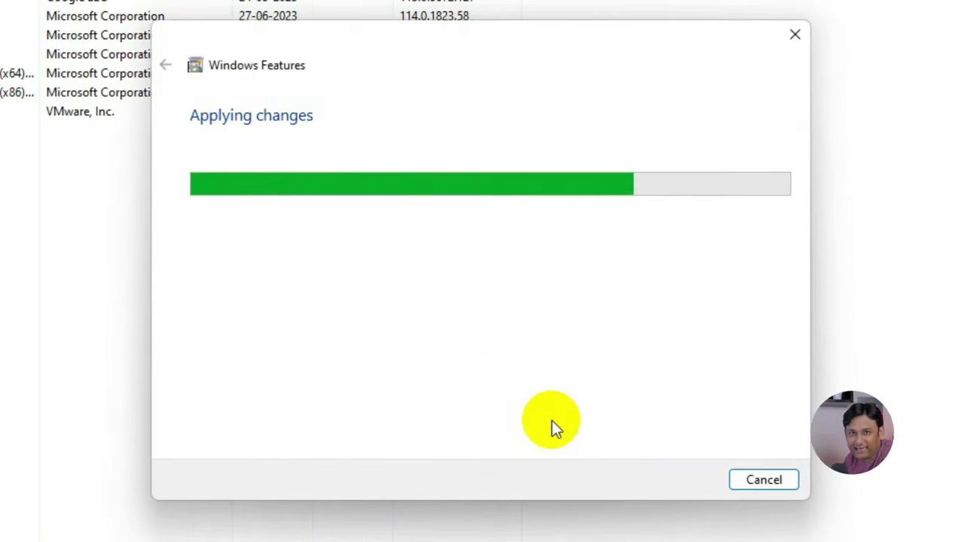
click(641, 480)
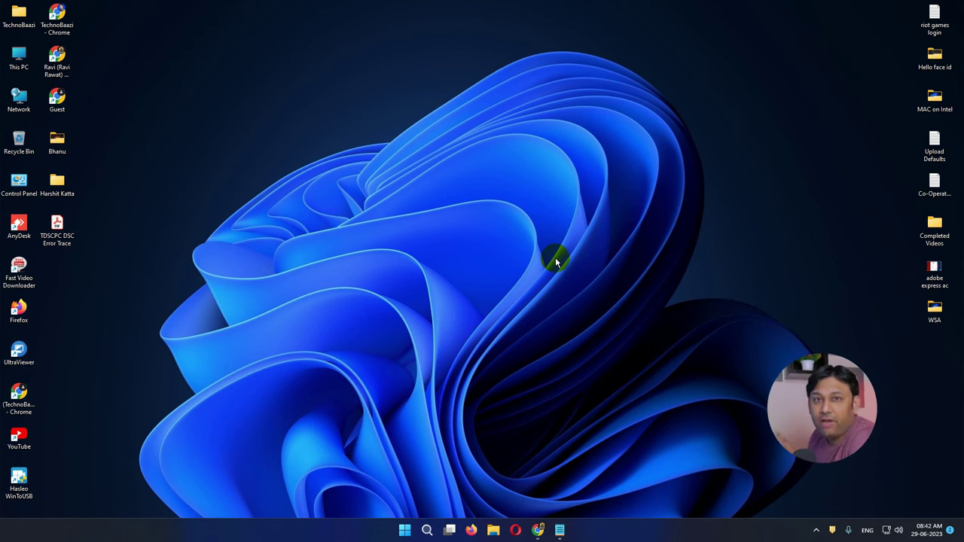
Copy the WSABuilds GitHub link from the LINK note in Notepad.
click(559, 530)
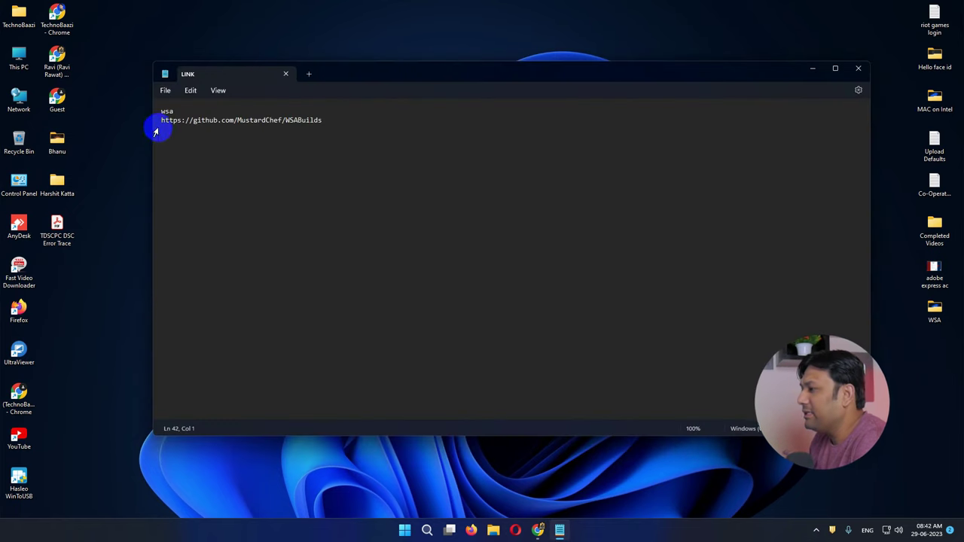
drag(161, 121, 284, 125)
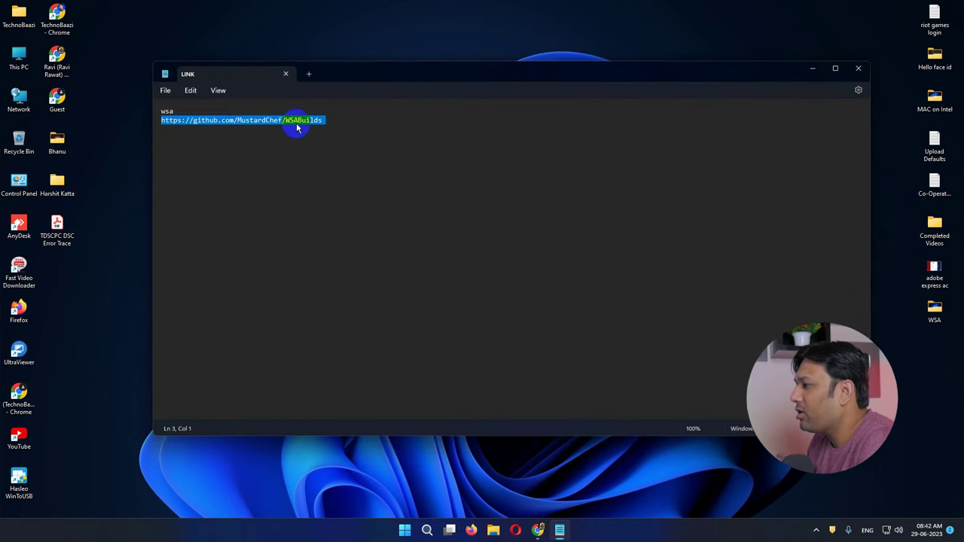
right_click(297, 128)
click(327, 173)
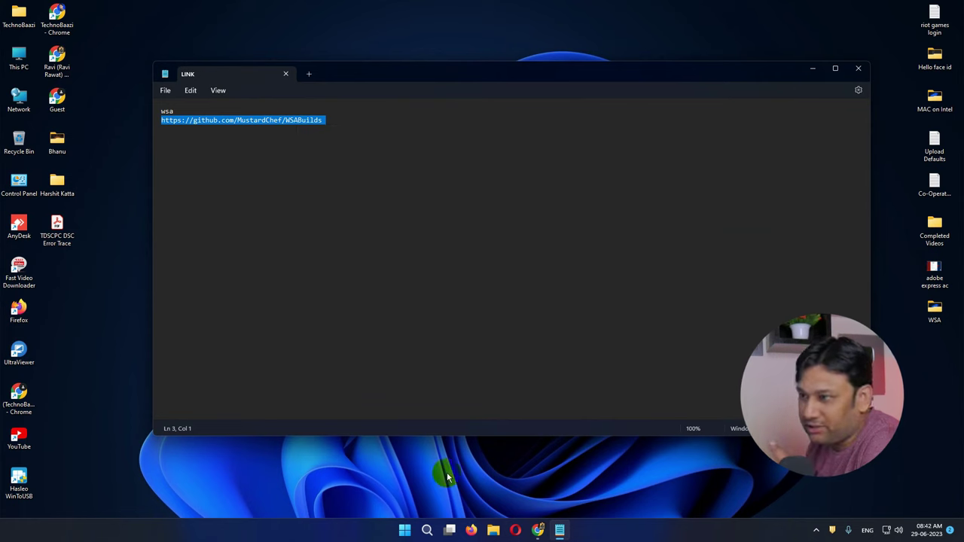
click(538, 531)
right_click(250, 28)
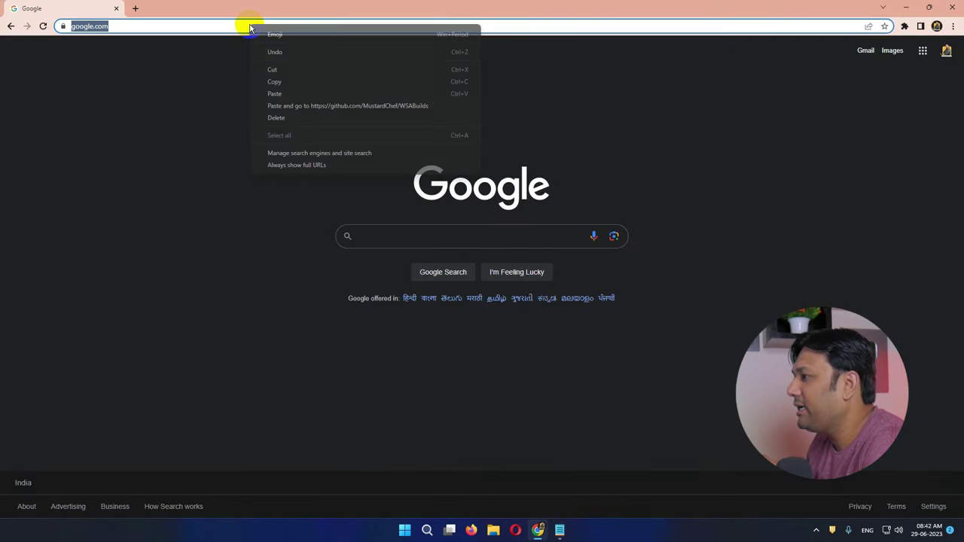
Load the WSABuilds GitHub page and review its Windows build, RAM and processor requirements.
click(290, 93)
key(Return)
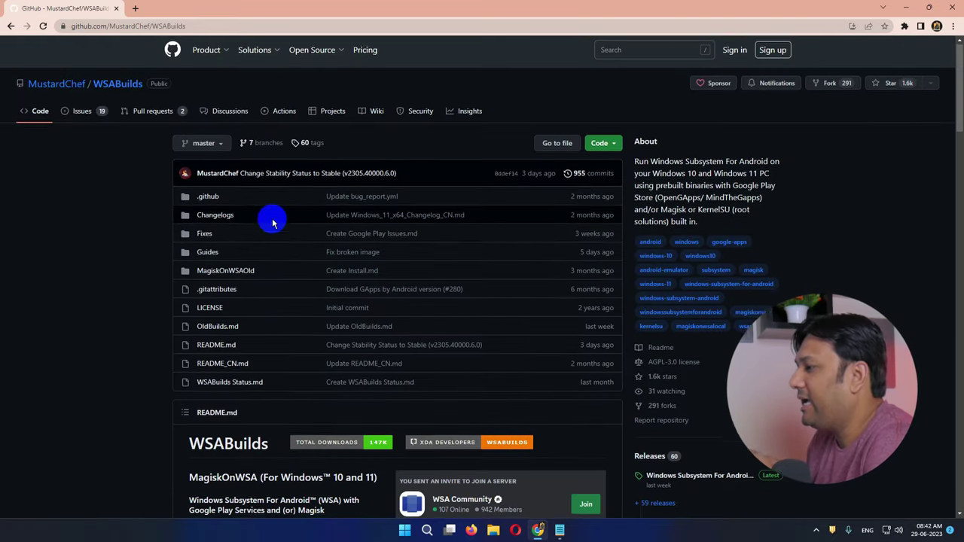
scroll(272, 217, down, 3)
scroll(273, 222, down, 4)
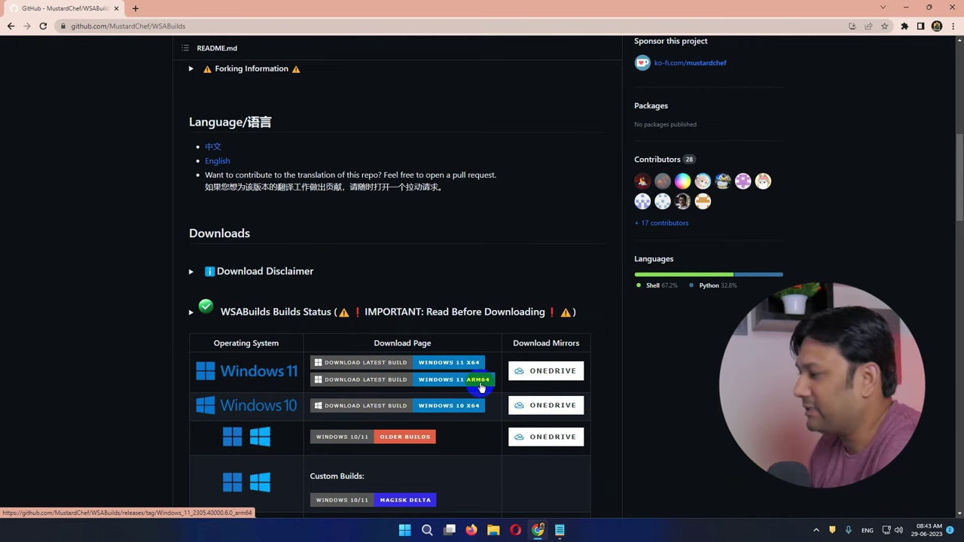
scroll(481, 386, down, 8)
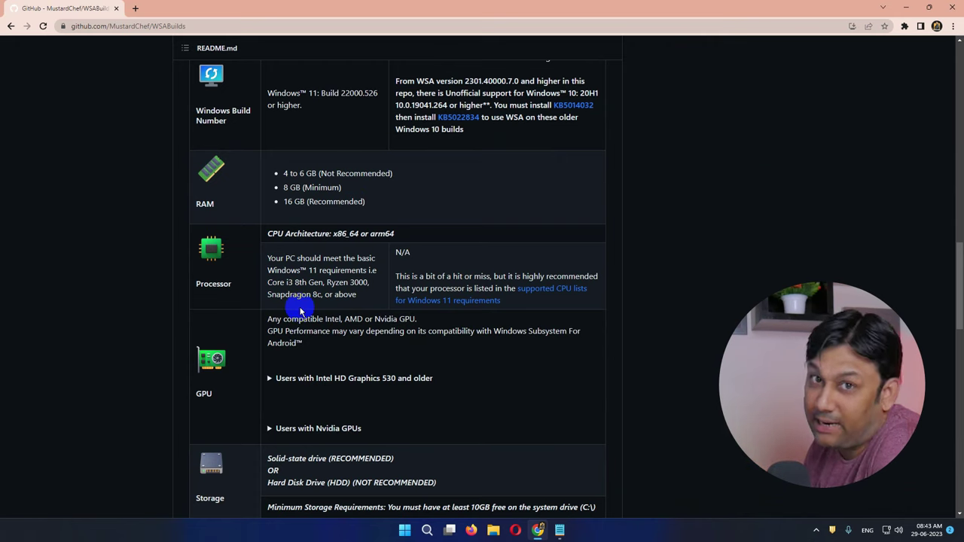
scroll(299, 311, up, 8)
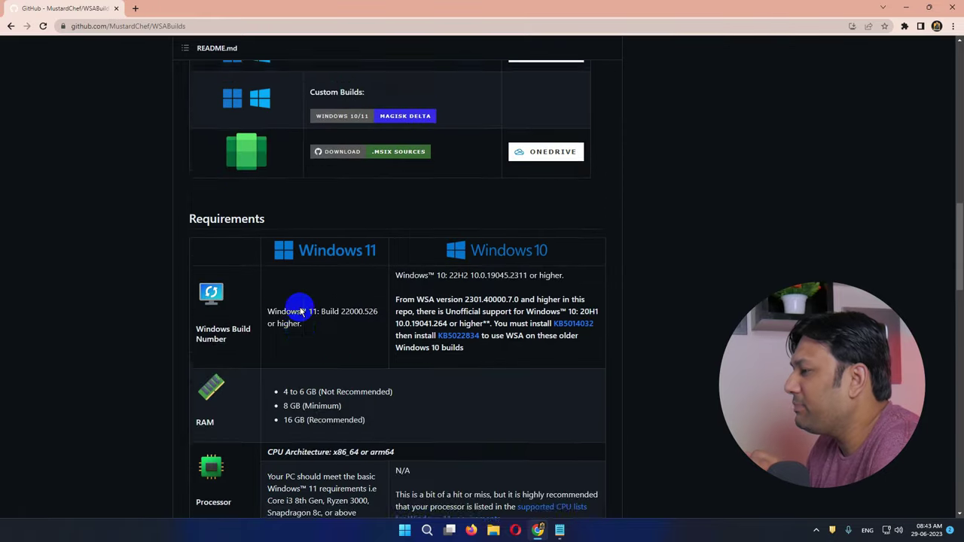
scroll(300, 311, up, 3)
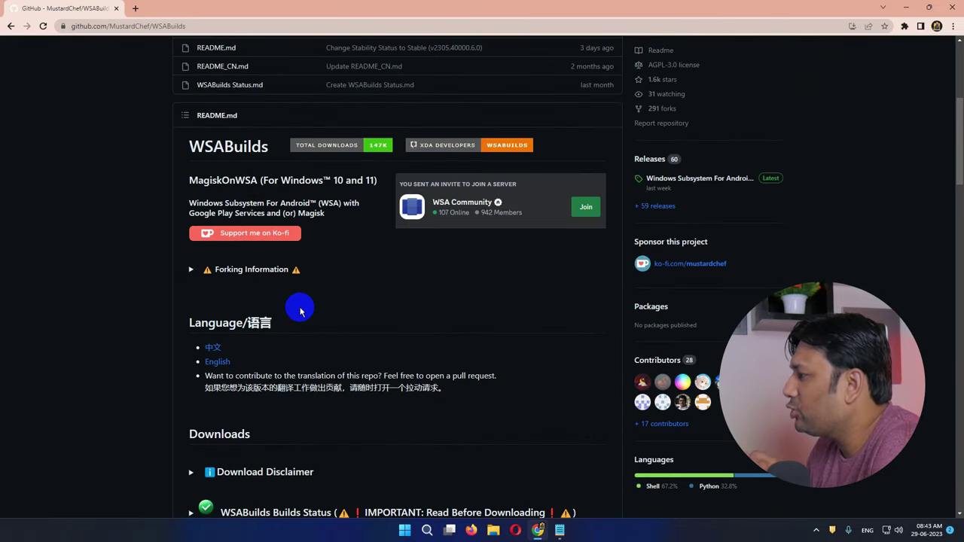
Open the latest Windows Subsystem for Android release and scroll through its notes.
click(716, 180)
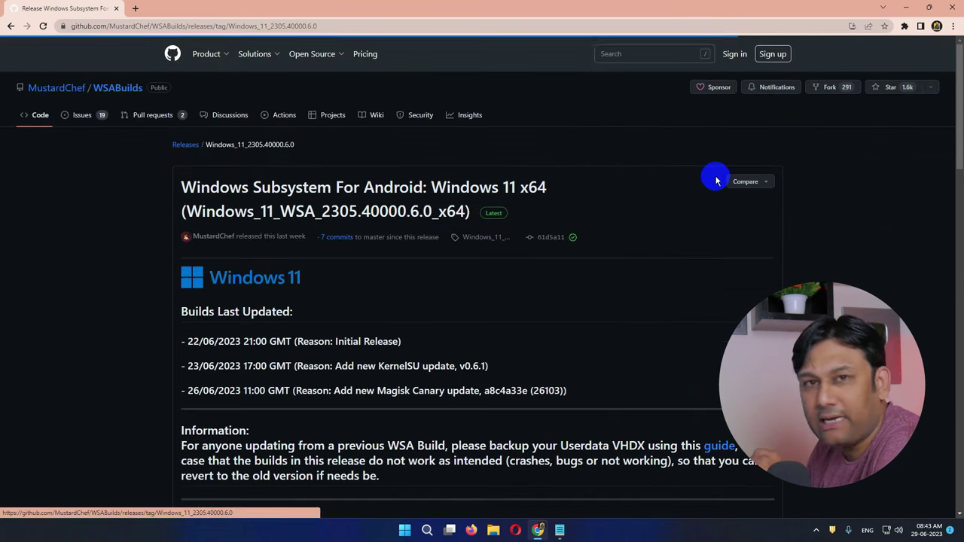
scroll(599, 288, down, 3)
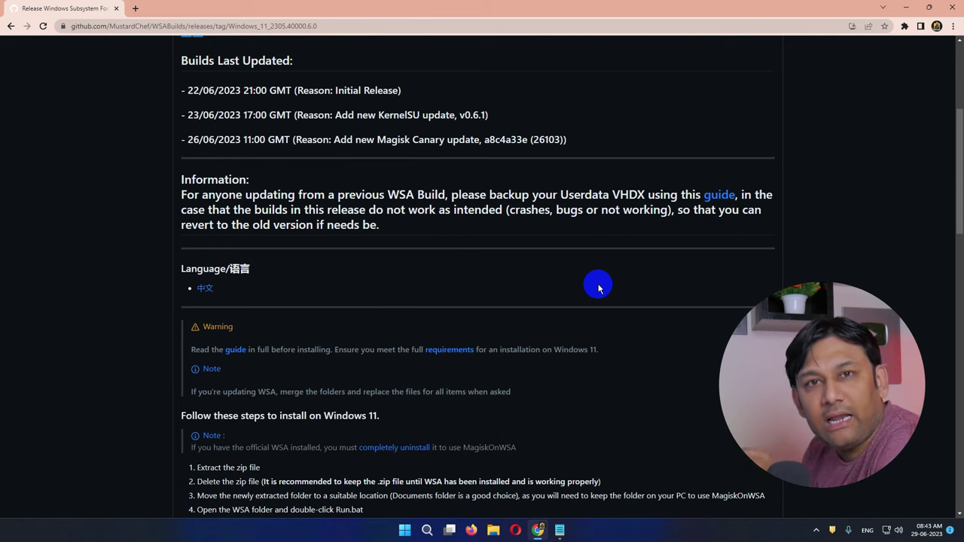
scroll(599, 289, down, 10)
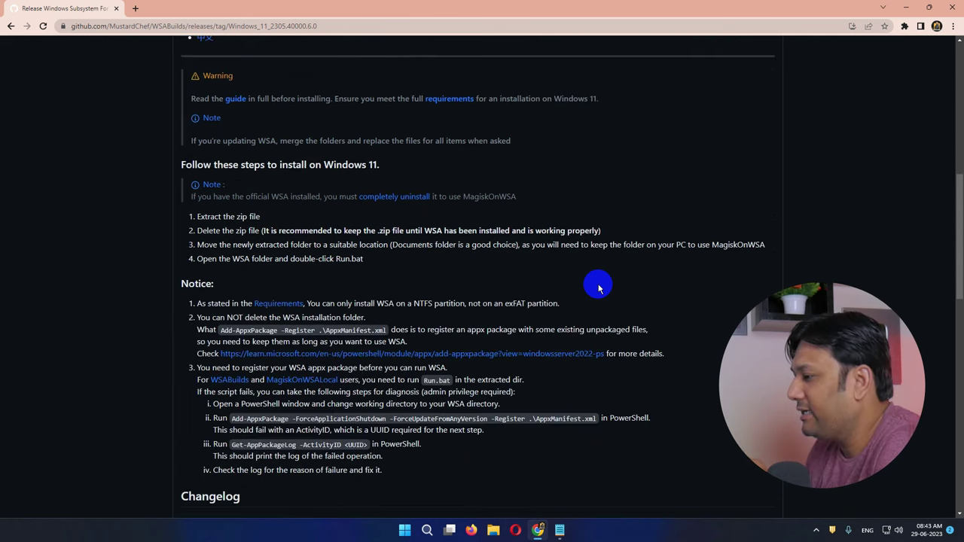
scroll(599, 288, down, 10)
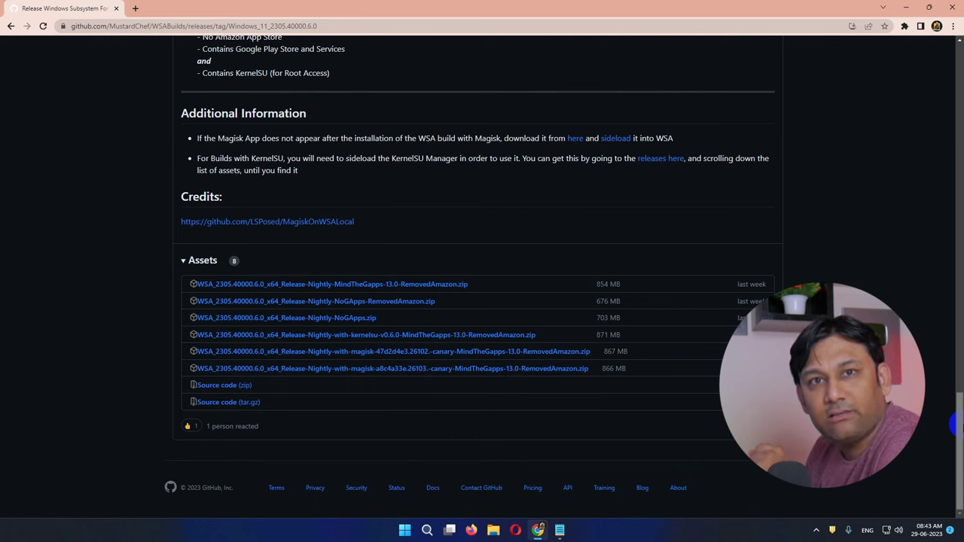
drag(960, 407, 958, 279)
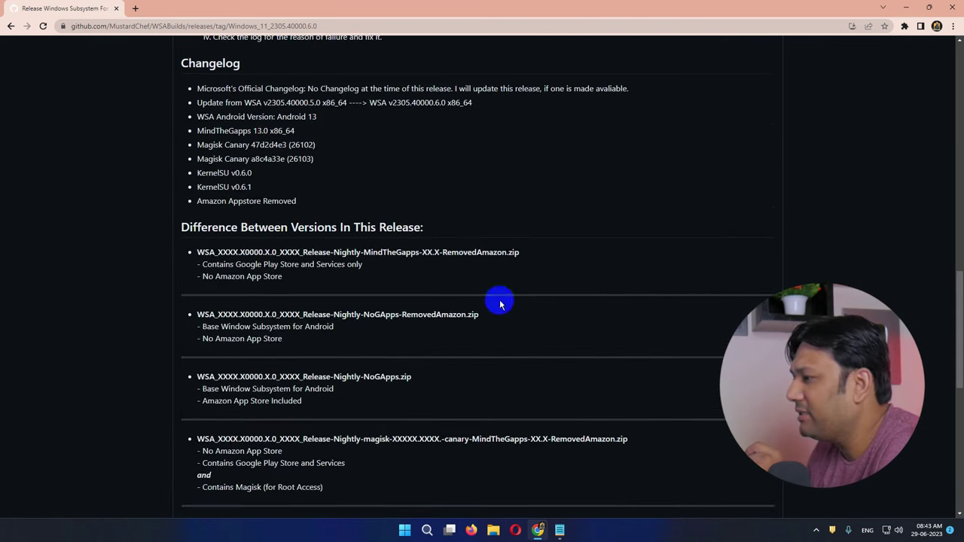
Highlight the version differences and the MindTheGapps build with Play Store.
drag(183, 226, 424, 229)
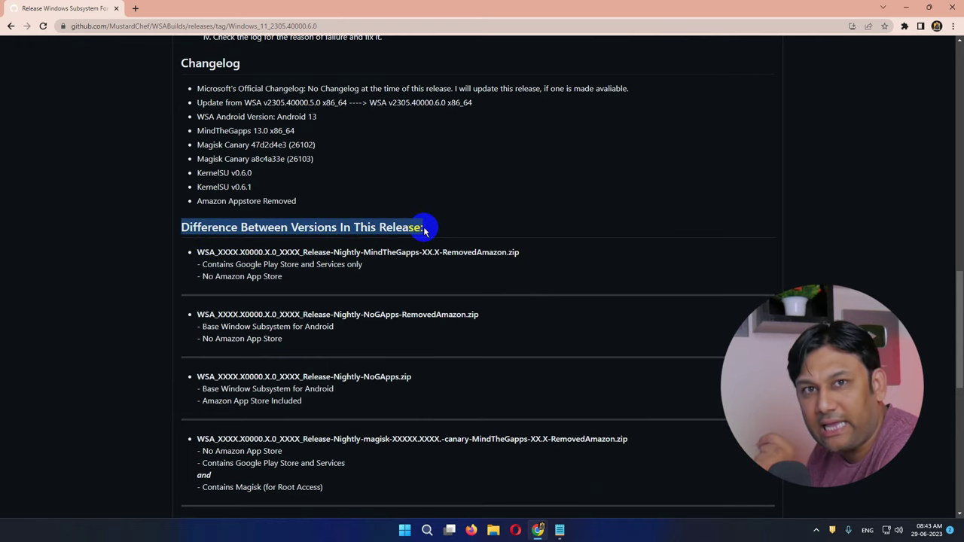
drag(200, 254, 389, 269)
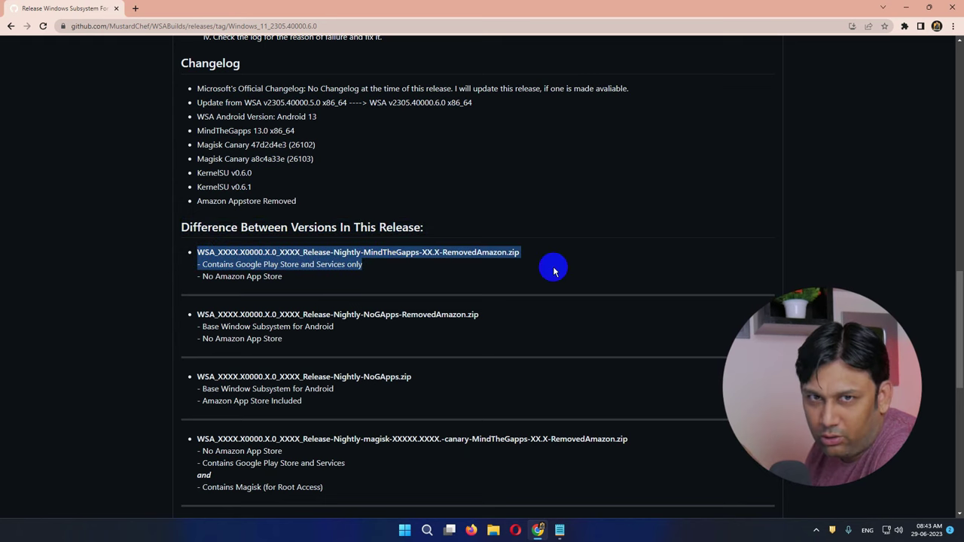
drag(959, 311, 959, 418)
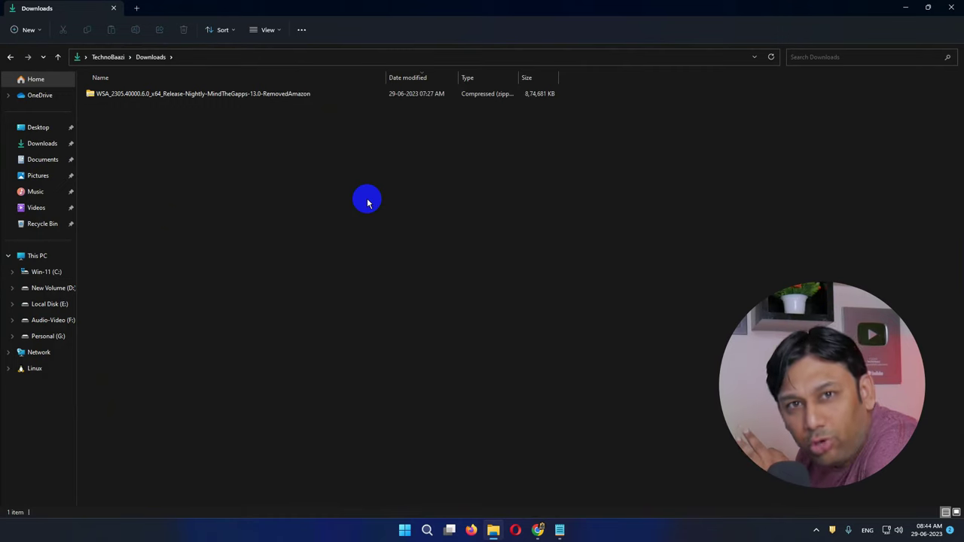
right_click(219, 96)
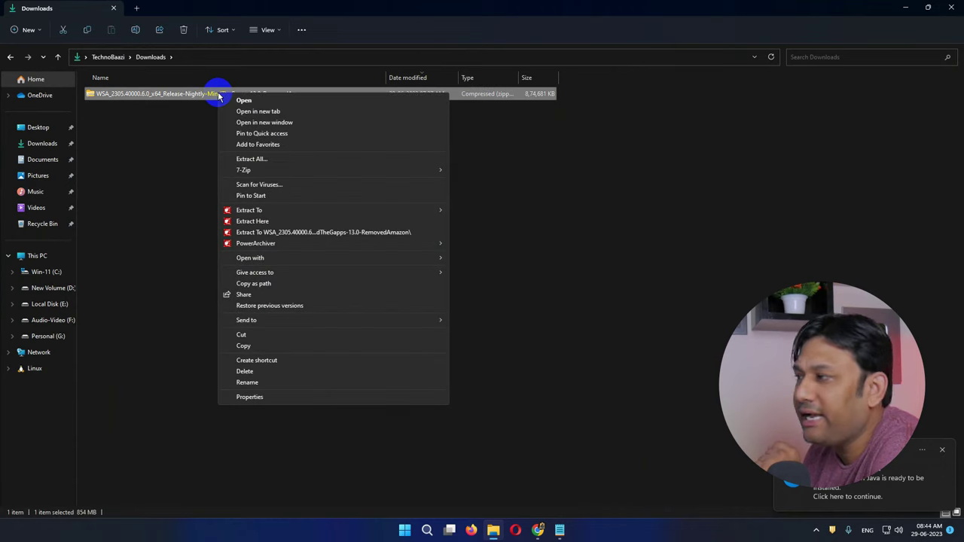
Extract the WSA MindTheGapps zip to its own folder and open the inner WSA folder.
click(263, 233)
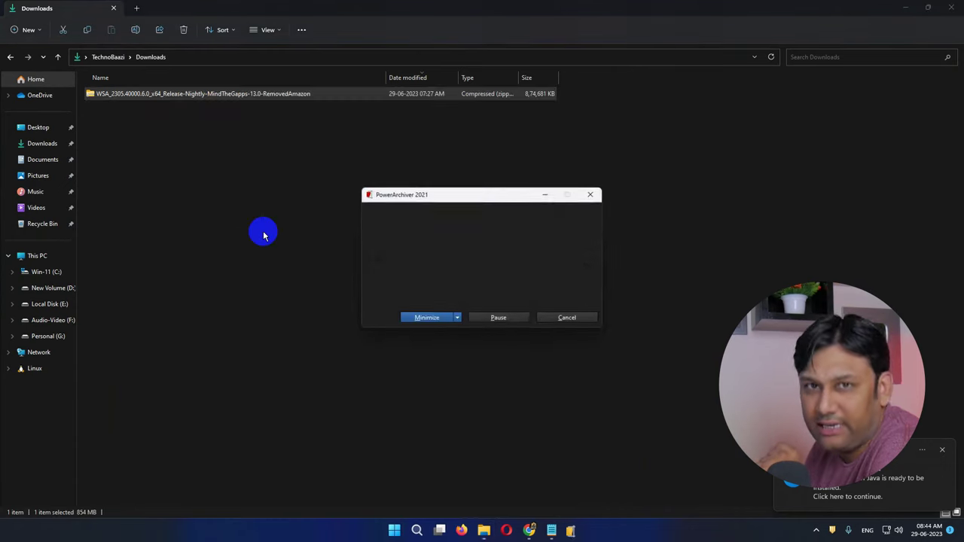
double_click(227, 113)
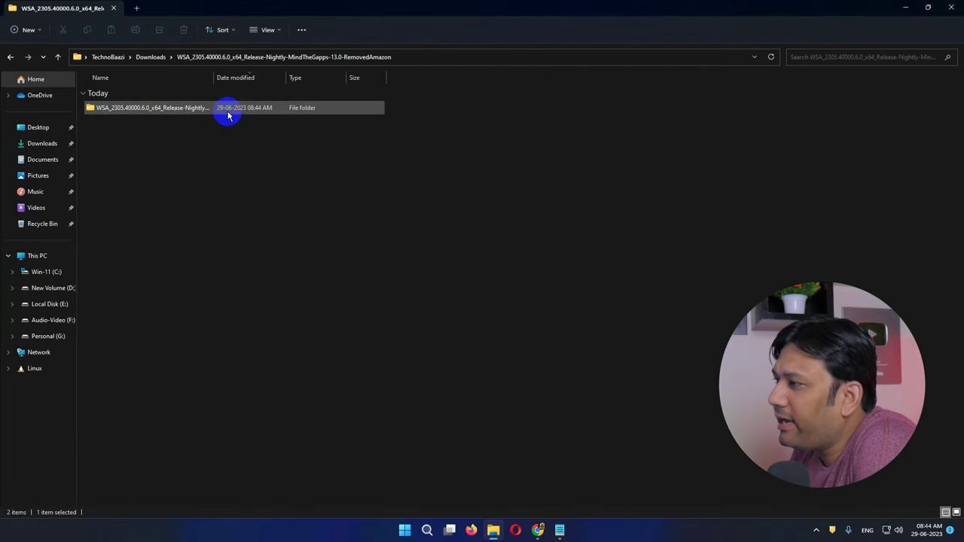
double_click(181, 111)
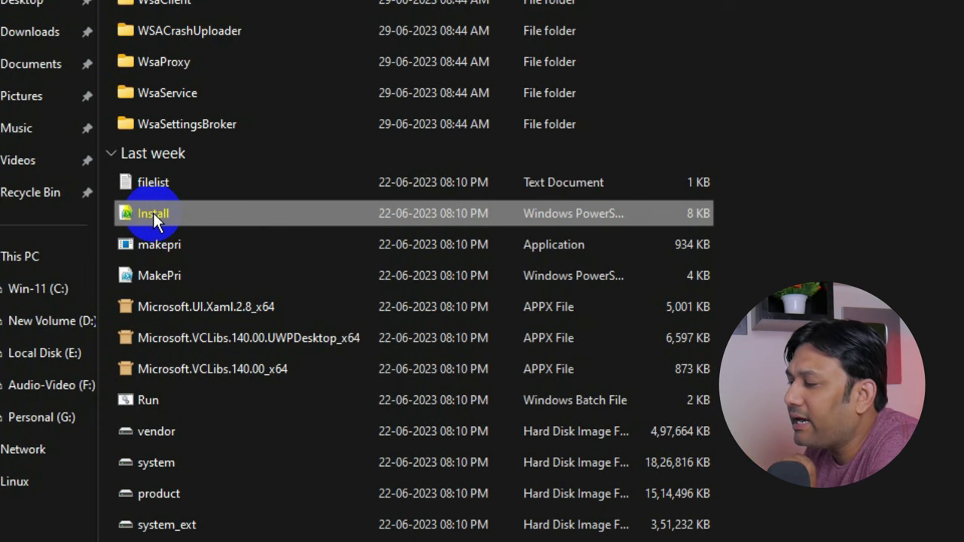
Run the WSA Install script with PowerShell.
right_click(153, 213)
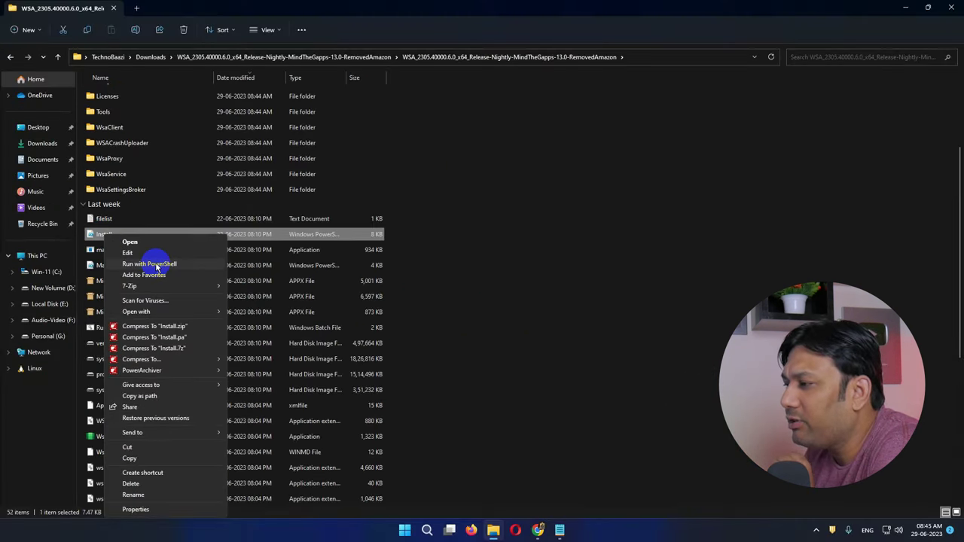
click(156, 266)
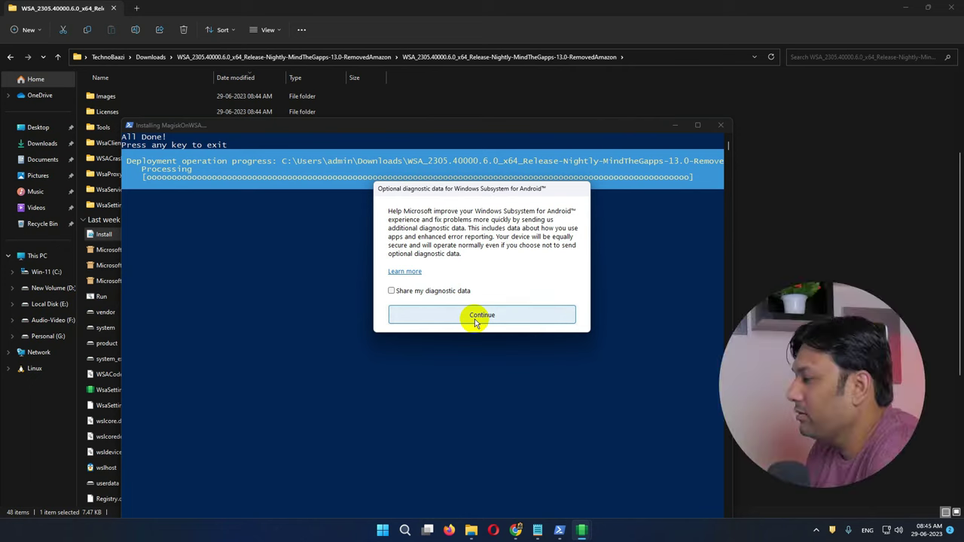
Continue past the diagnostic data prompt without sharing diagnostic data.
click(477, 317)
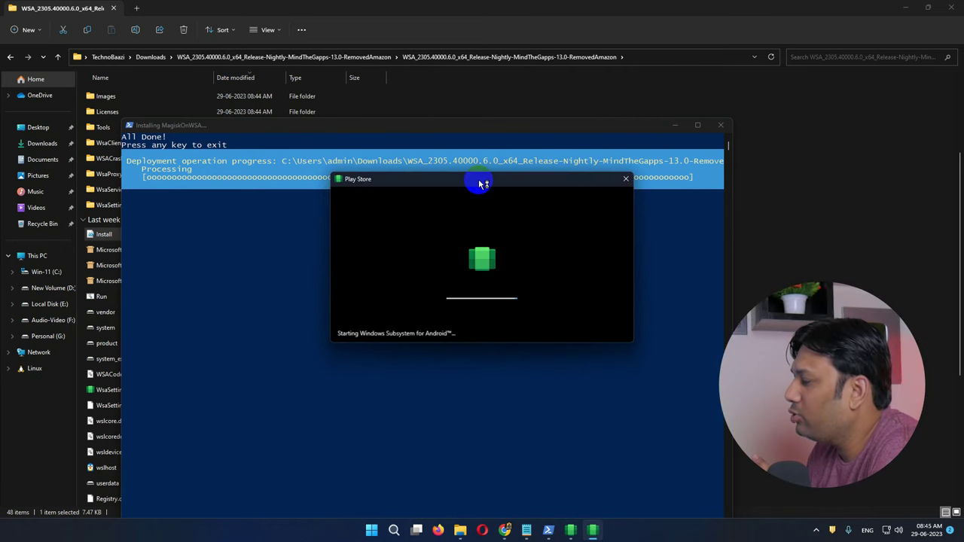
click(470, 313)
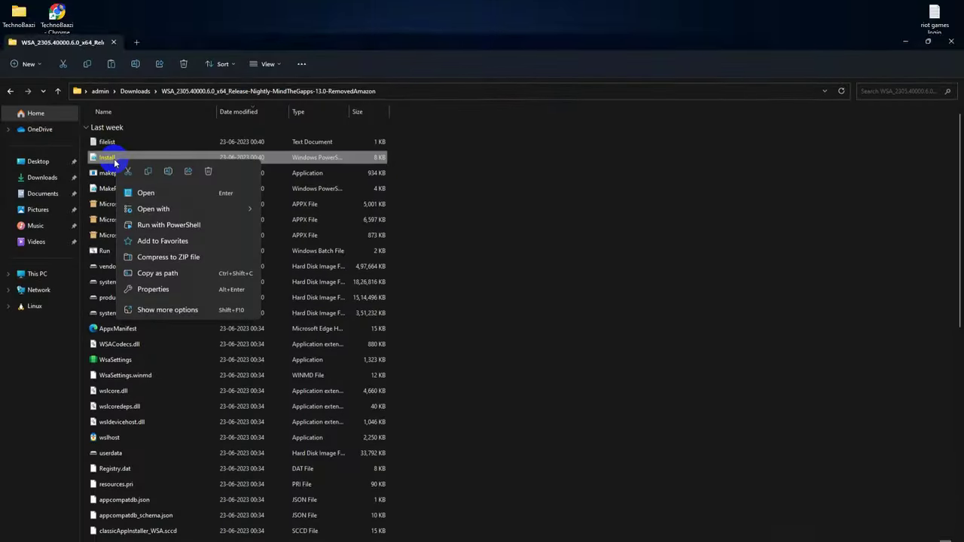
Run the WSA Install script with PowerShell on the second PC.
click(181, 192)
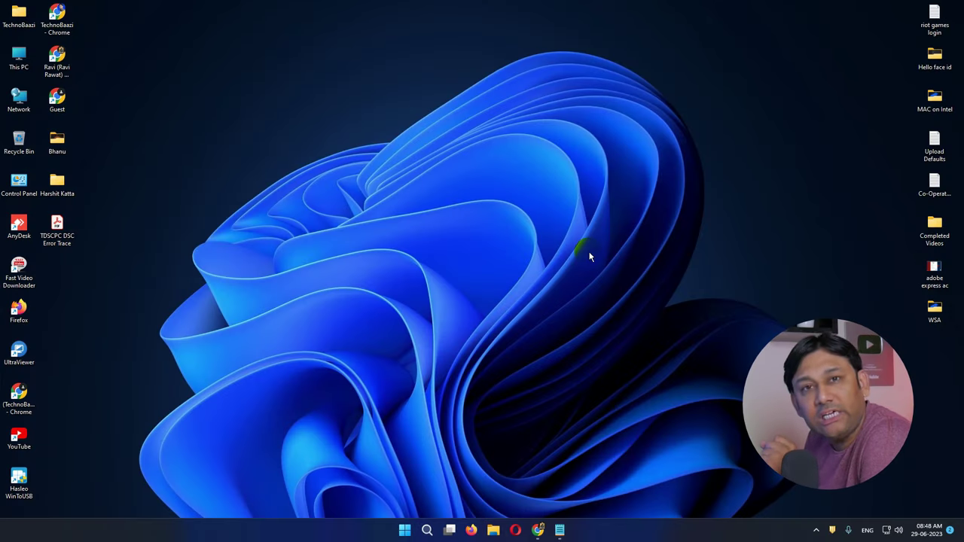
Launch the Local Group Policy Editor by running gpedit.msc from Run.
click(427, 531)
text(run)
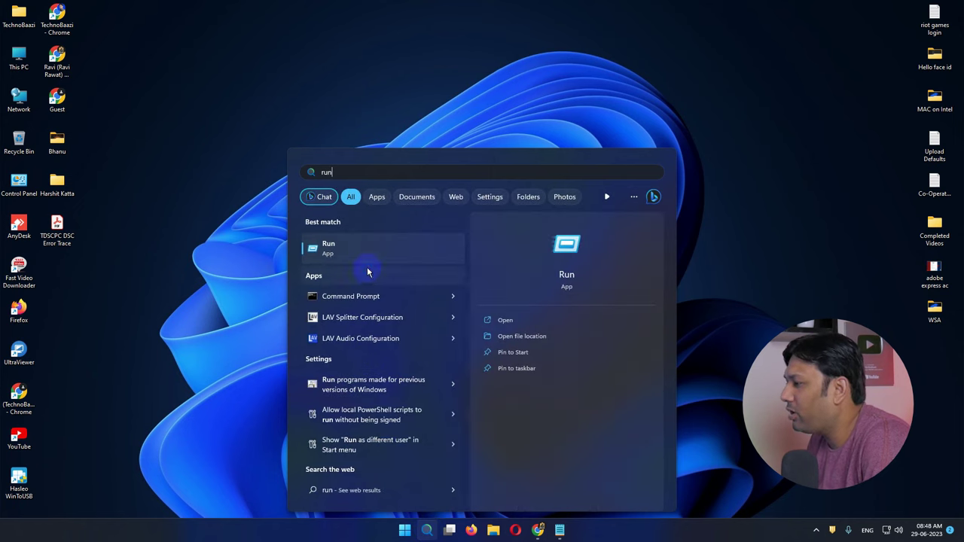
click(359, 251)
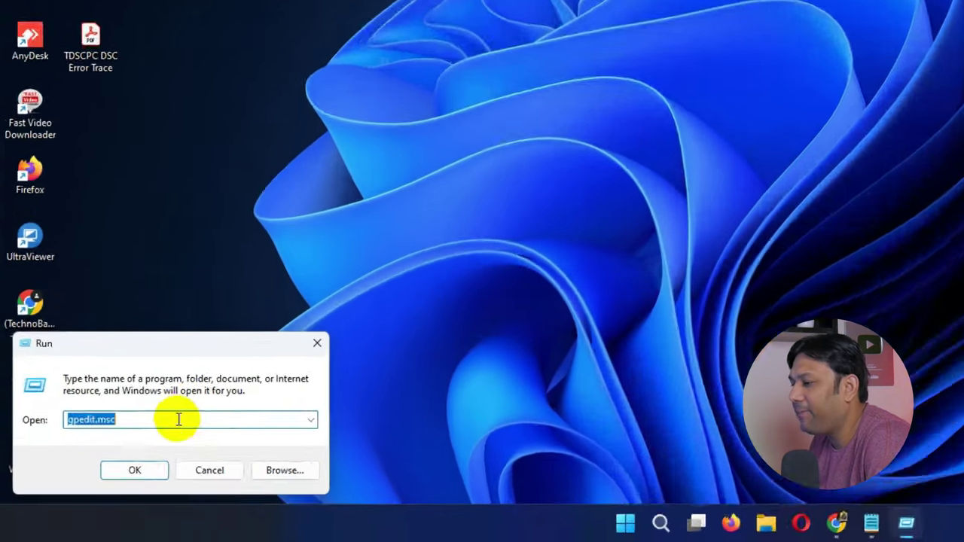
click(113, 466)
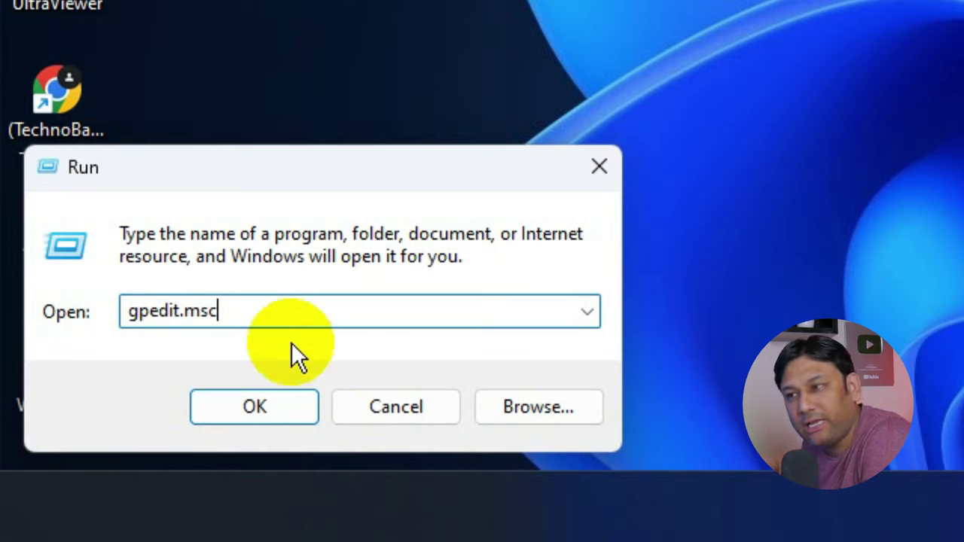
click(253, 411)
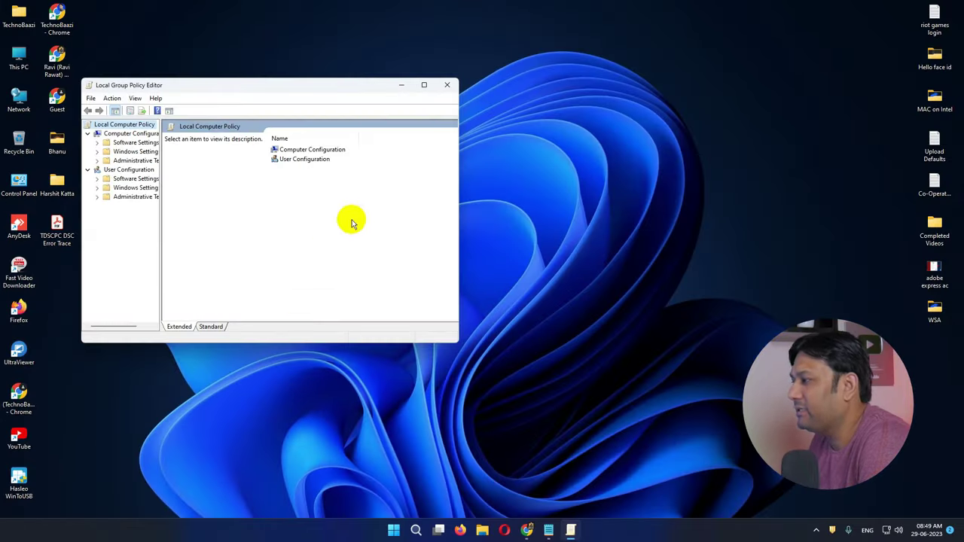
Maximize the Group Policy Editor, widen the tree, and expand Administrative Templates > Windows Components.
click(418, 88)
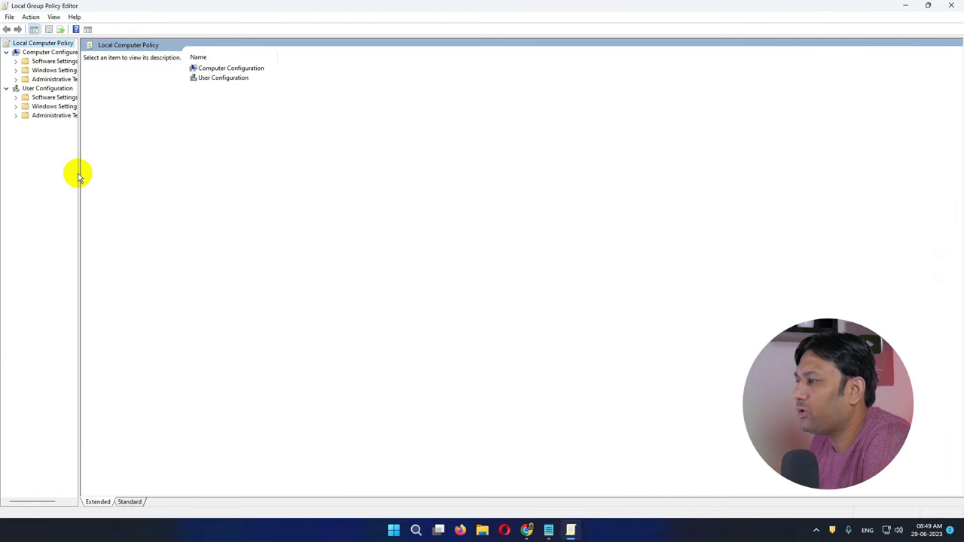
drag(78, 171, 233, 168)
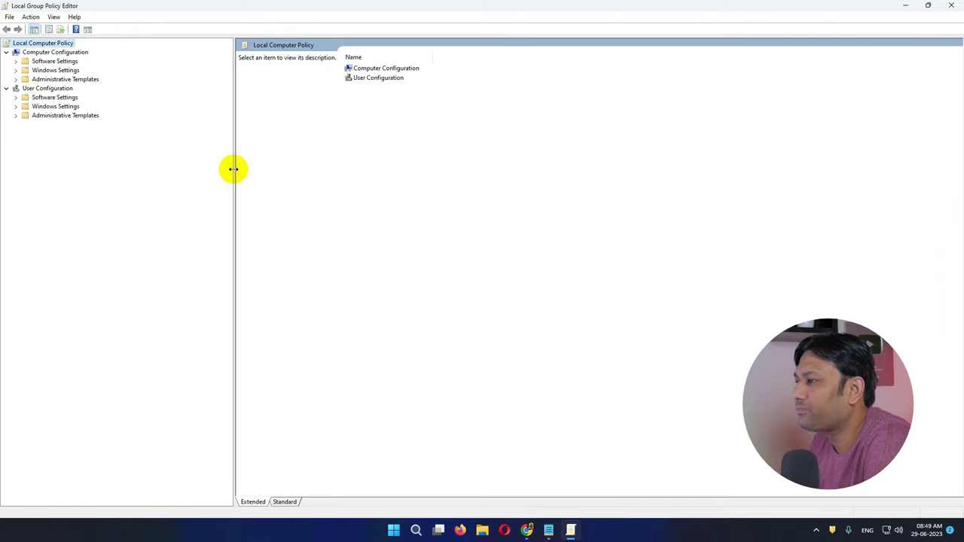
click(163, 135)
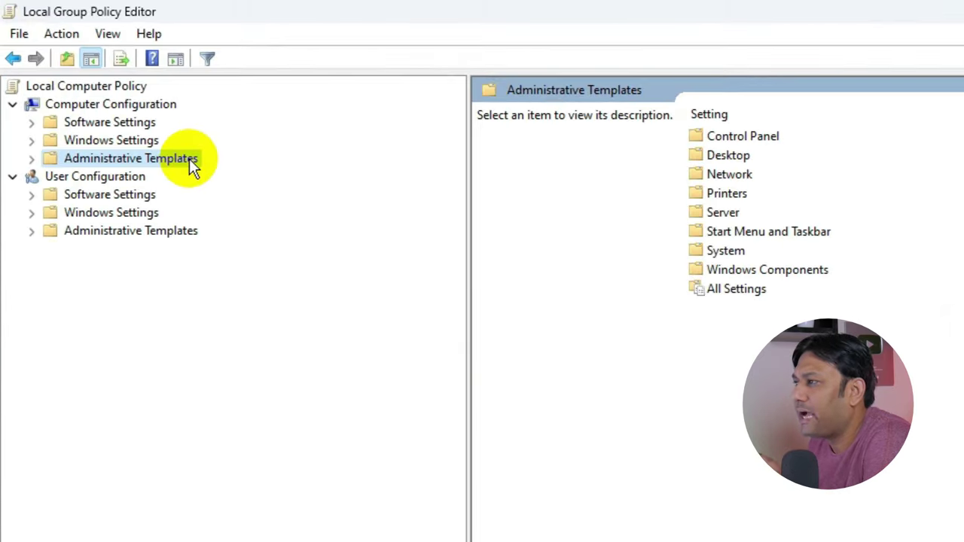
double_click(191, 164)
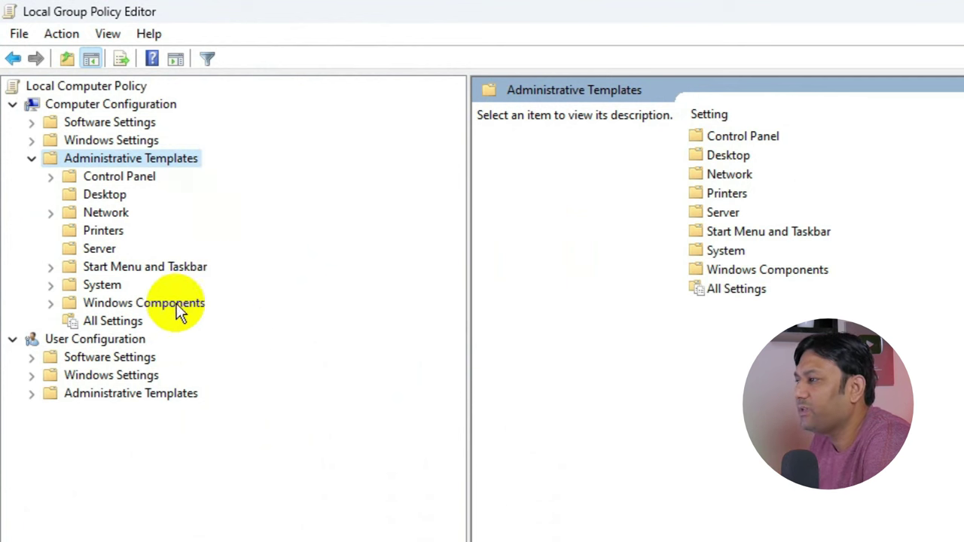
double_click(177, 306)
Open the Windows PowerShell folder and its Turn on Script Execution policy.
drag(459, 338, 459, 539)
scroll(452, 243, down, 2)
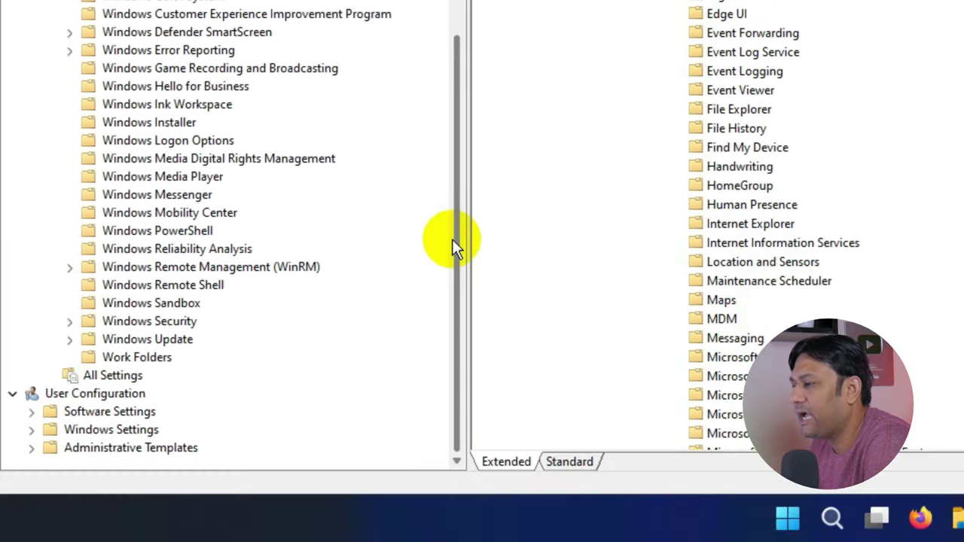
click(179, 231)
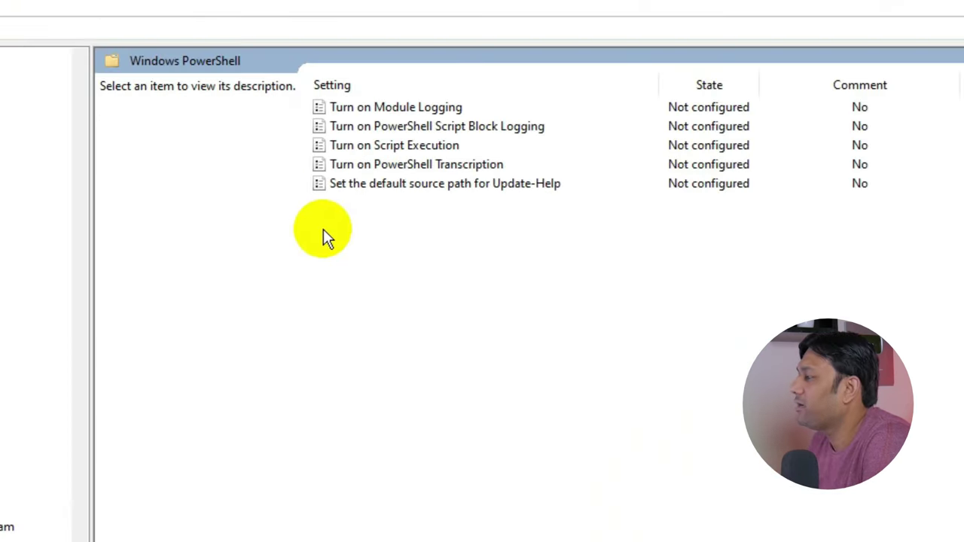
click(378, 151)
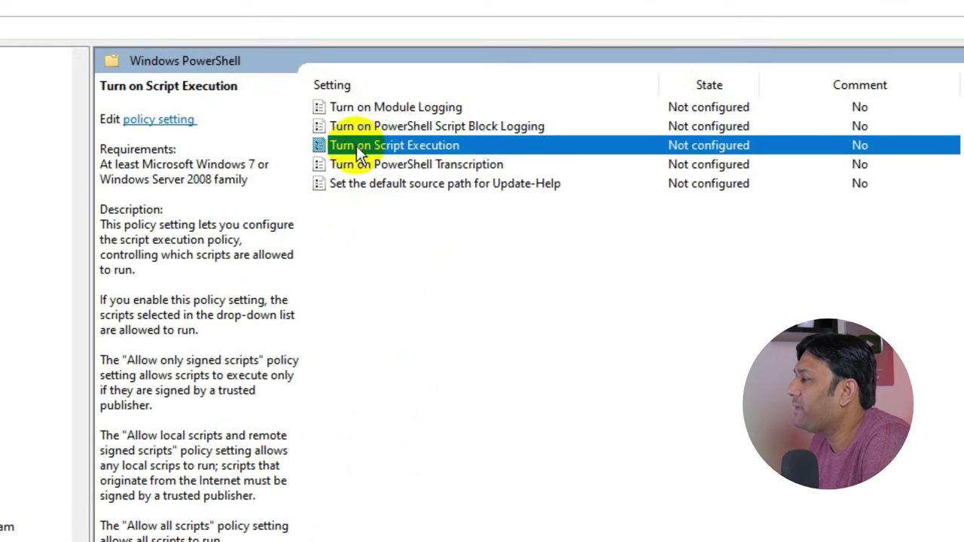
double_click(447, 155)
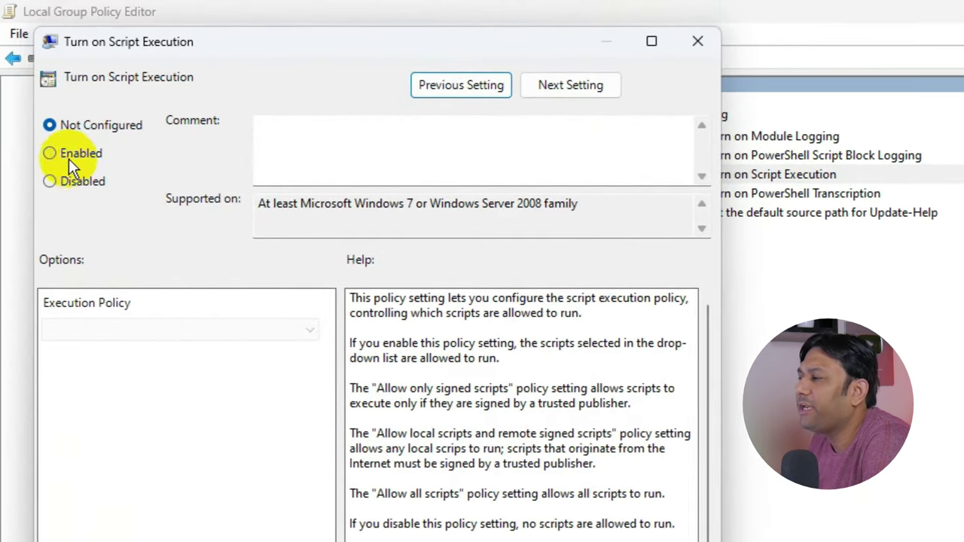
Enable Turn on Script Execution with 'Allow all scripts', apply it, and close the editor.
click(49, 153)
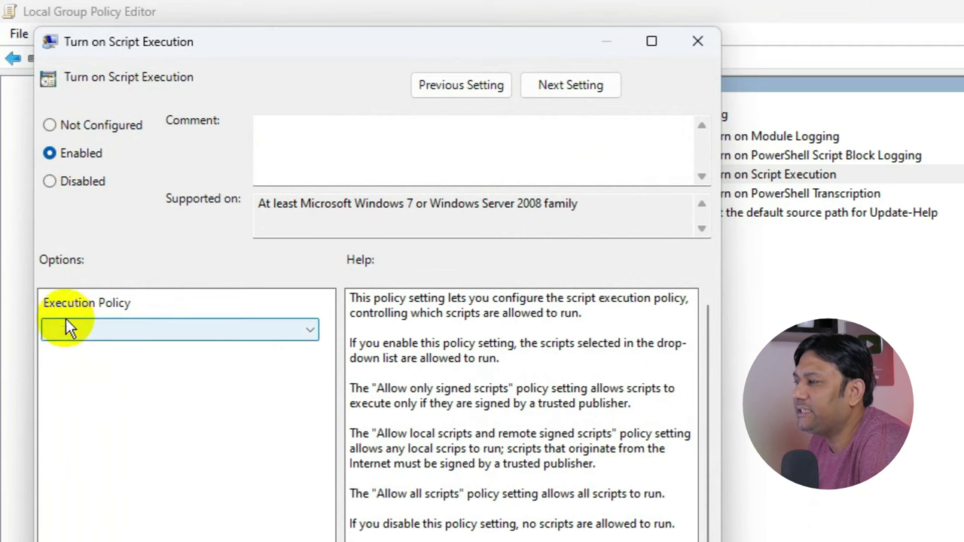
click(205, 328)
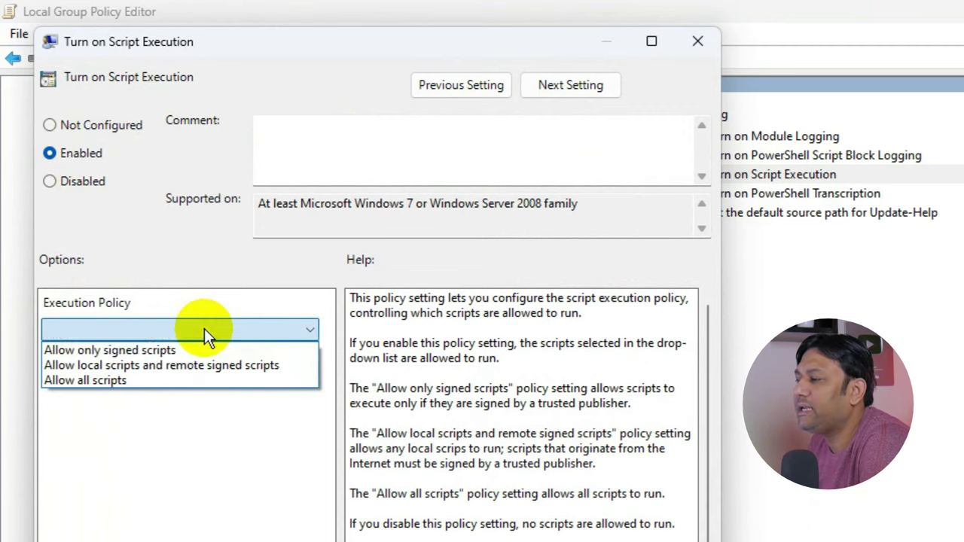
click(106, 380)
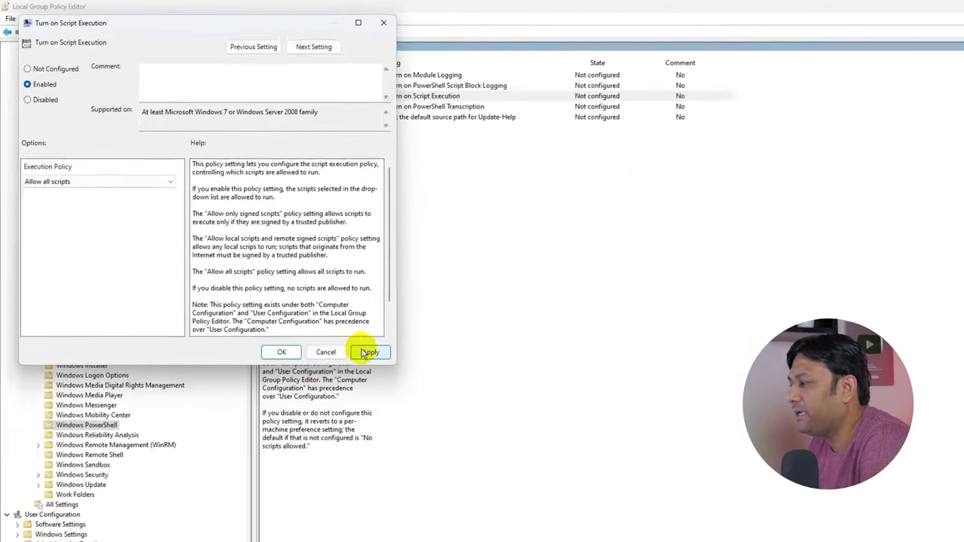
click(369, 353)
click(281, 352)
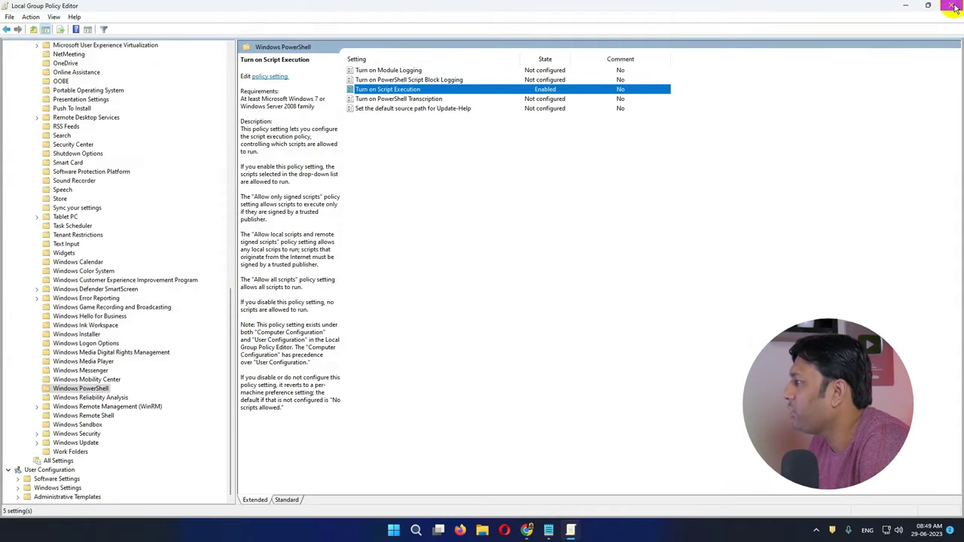
click(953, 6)
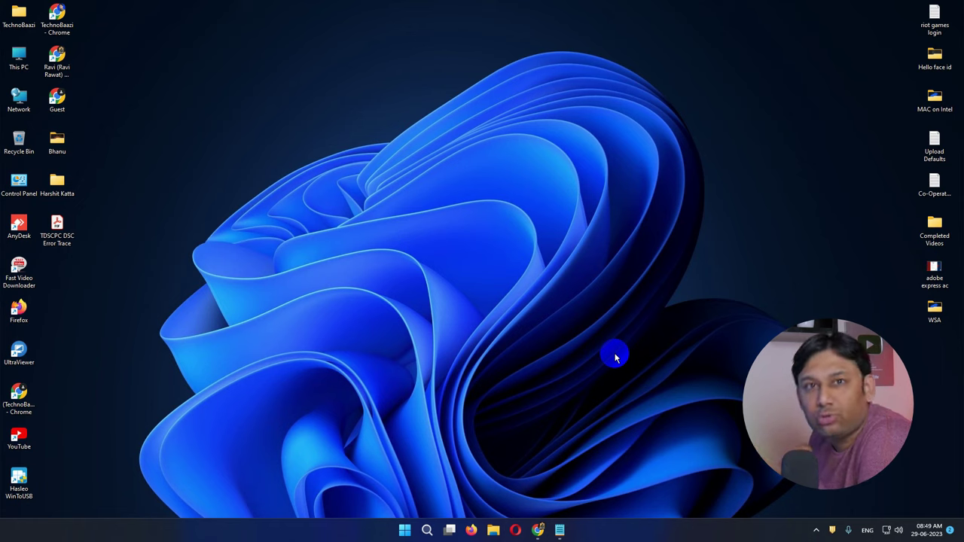
Search Windows for 'window' and launch the Windows Subsystem for Android settings app.
click(427, 530)
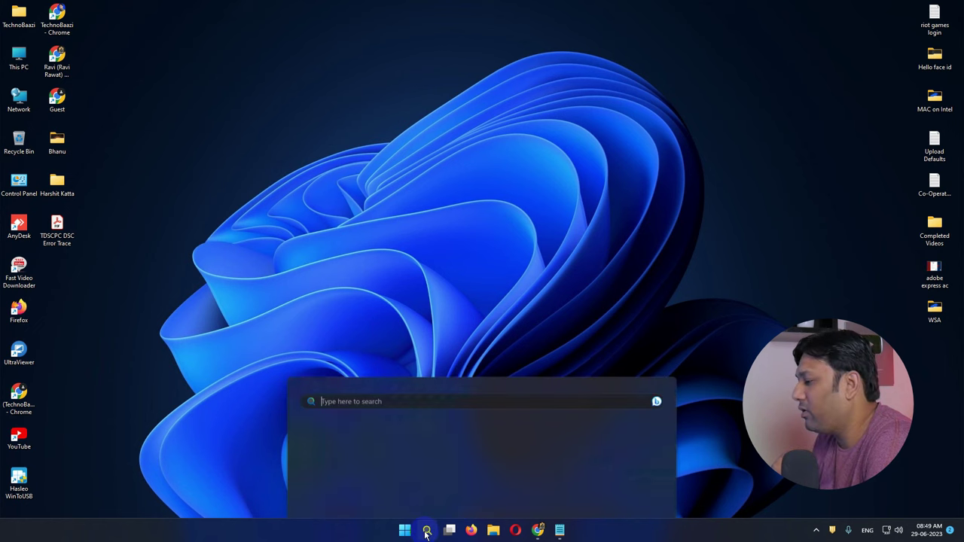
text(window)
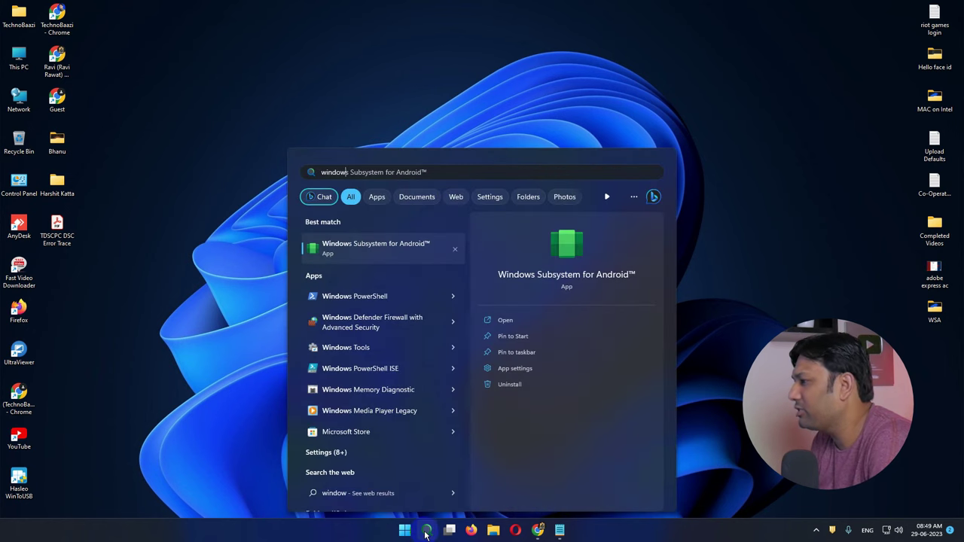
click(403, 250)
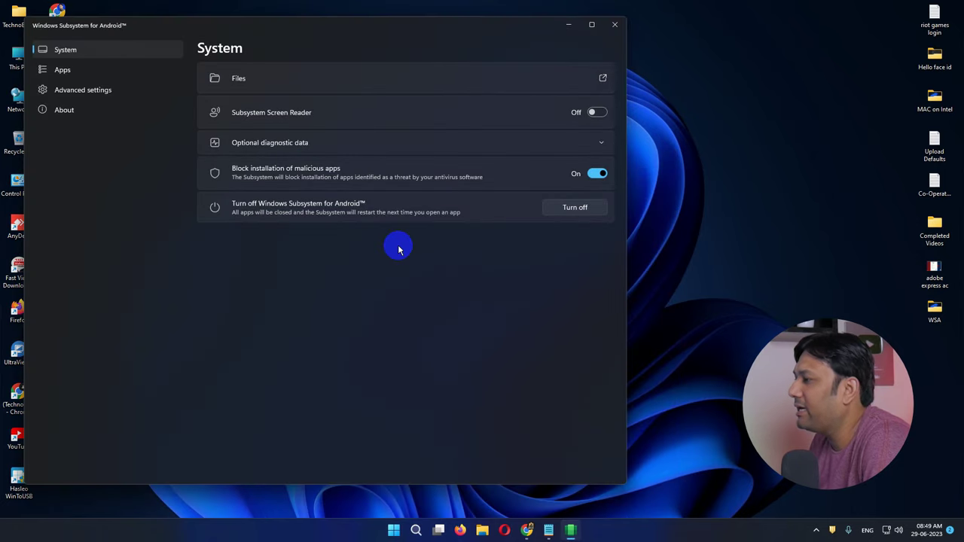
Turn on Developer mode under Advanced settings, then minimize the subsystem settings window.
click(85, 94)
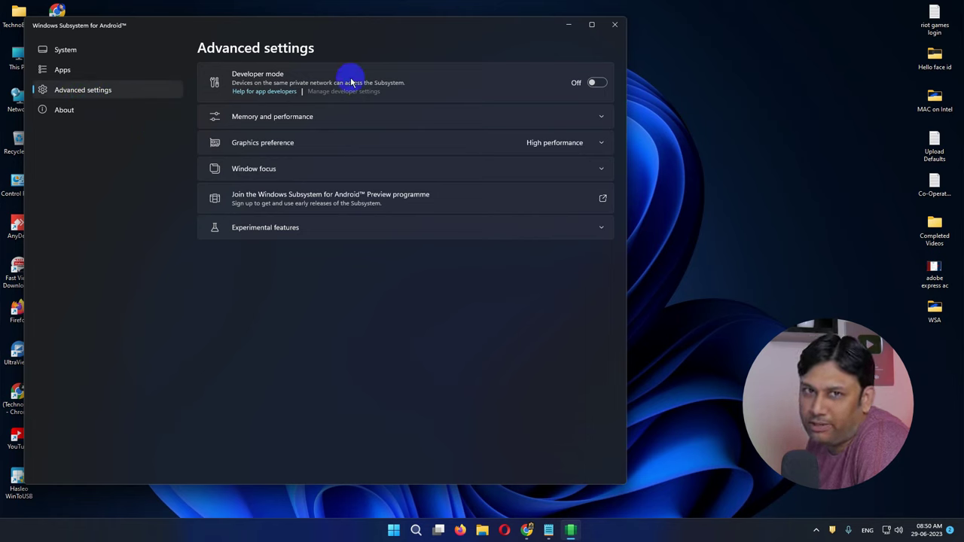
click(597, 85)
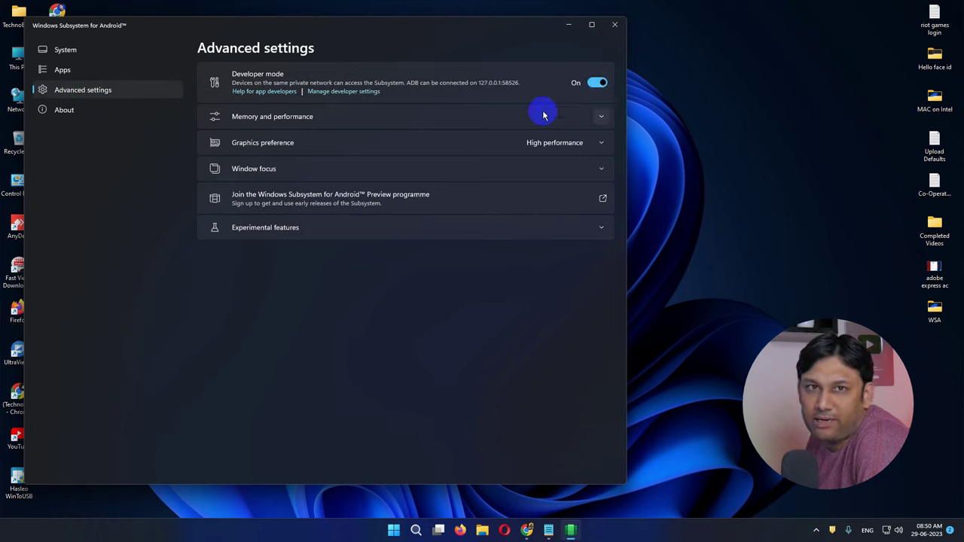
click(568, 26)
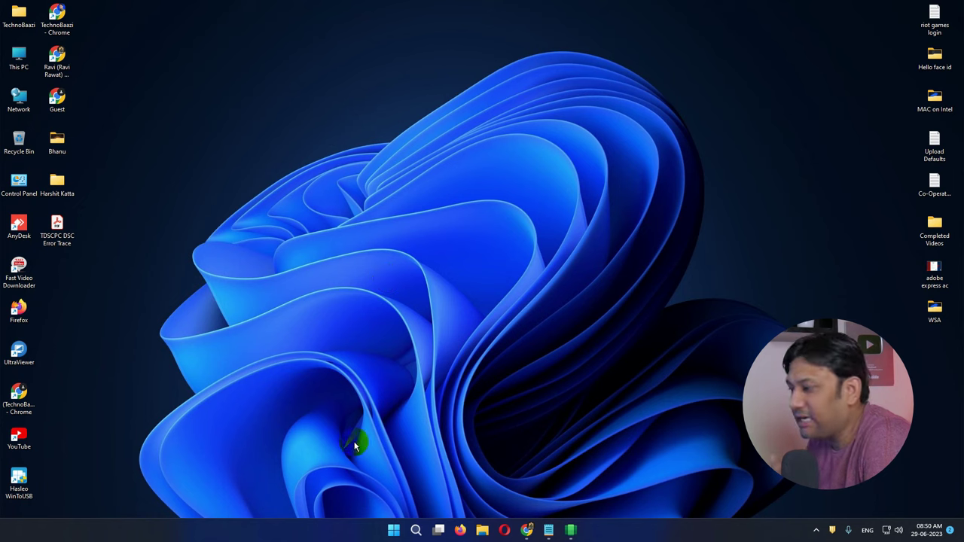
Launch Play Store from the Start menu's All apps list and dismiss the notification prompt.
click(393, 532)
click(603, 206)
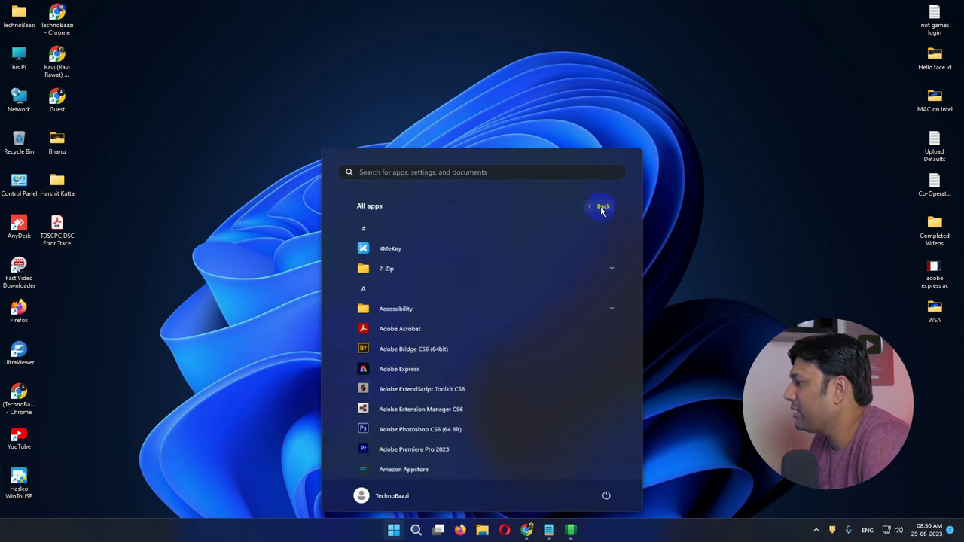
drag(640, 234, 633, 383)
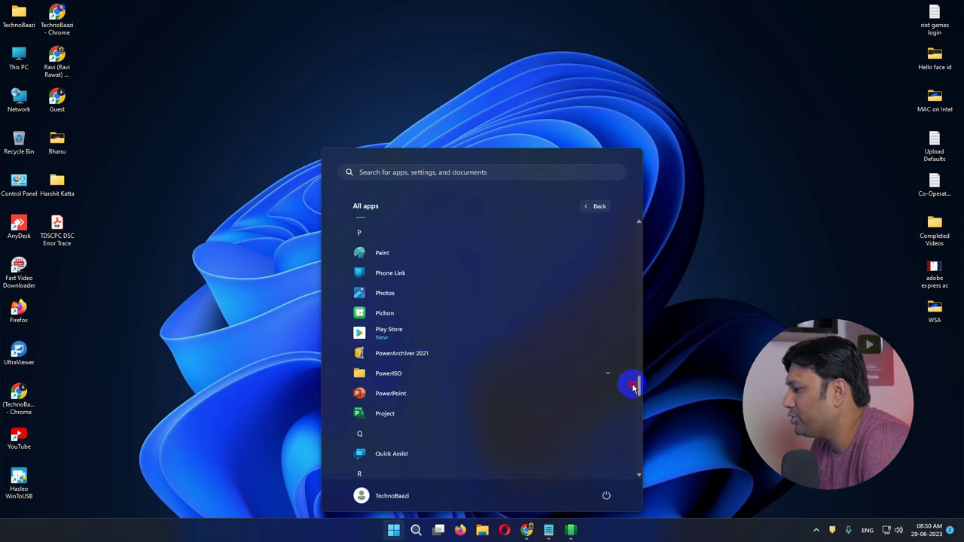
click(399, 336)
click(452, 309)
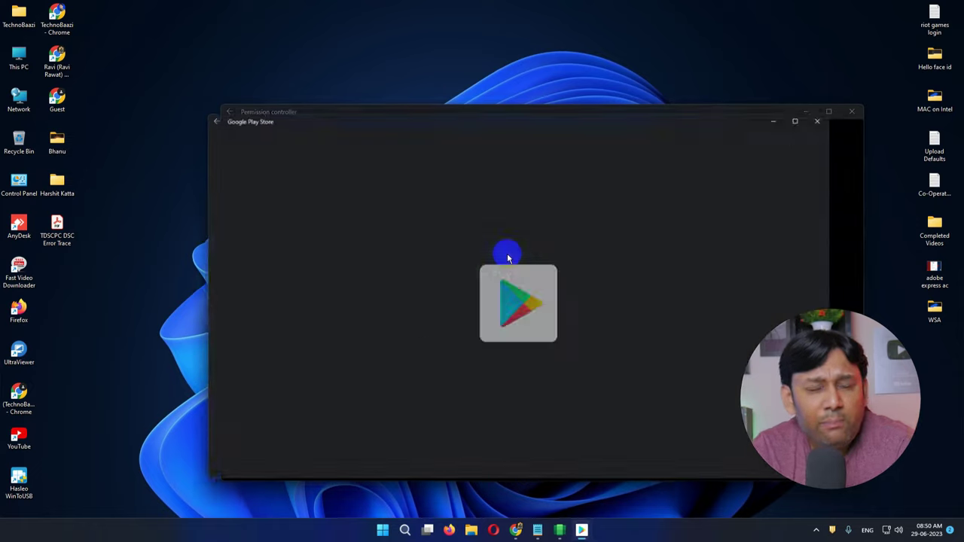
Sign in to Google Play with the account e-mail and password, then agree to the terms.
mouse_move(582, 530)
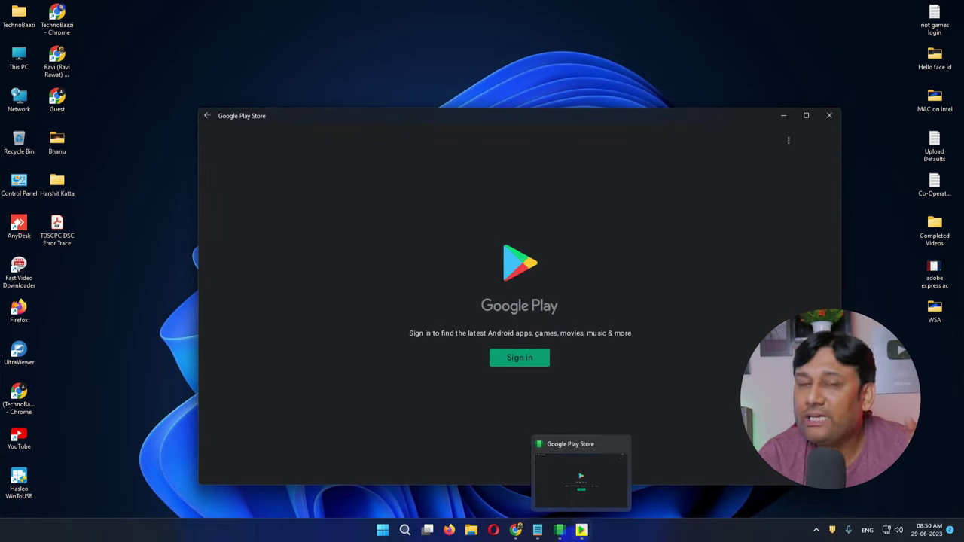
click(520, 358)
click(439, 272)
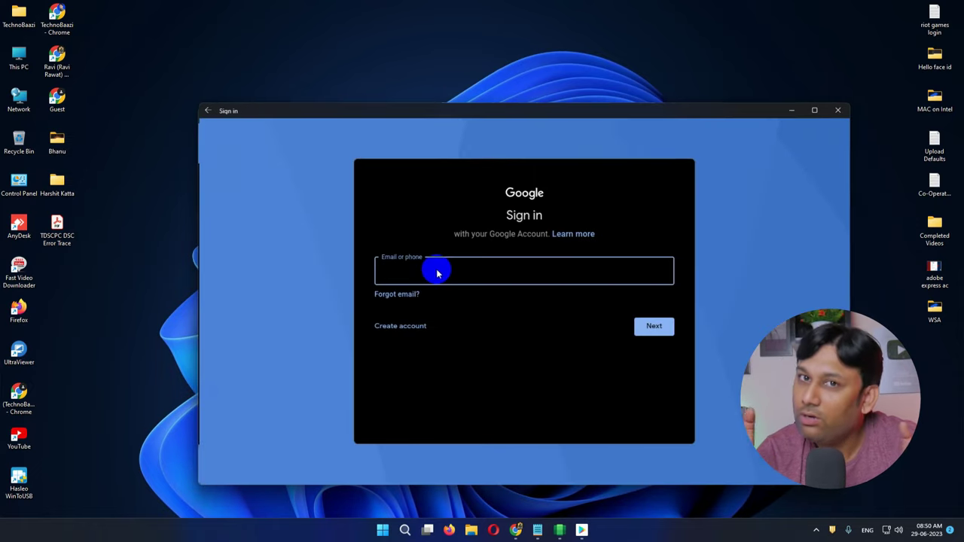
click(653, 326)
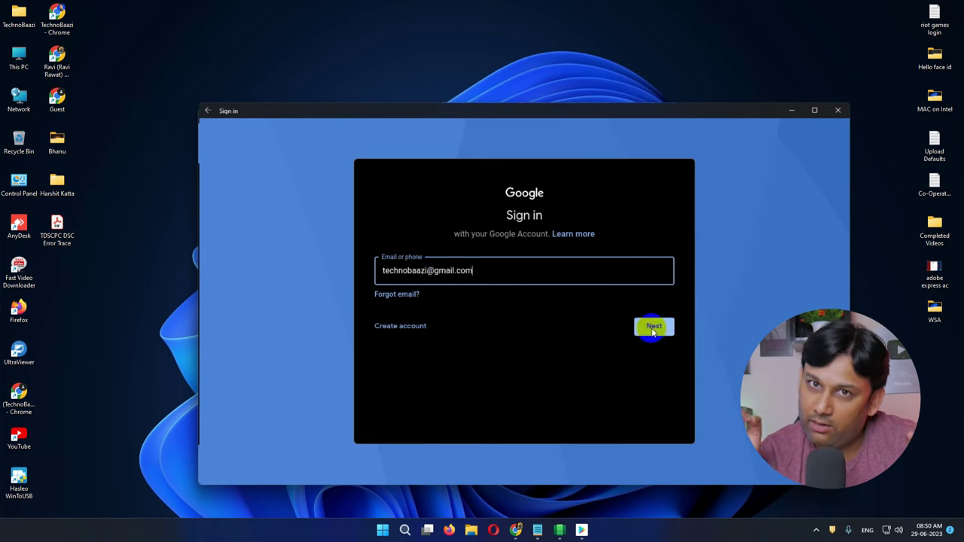
click(652, 332)
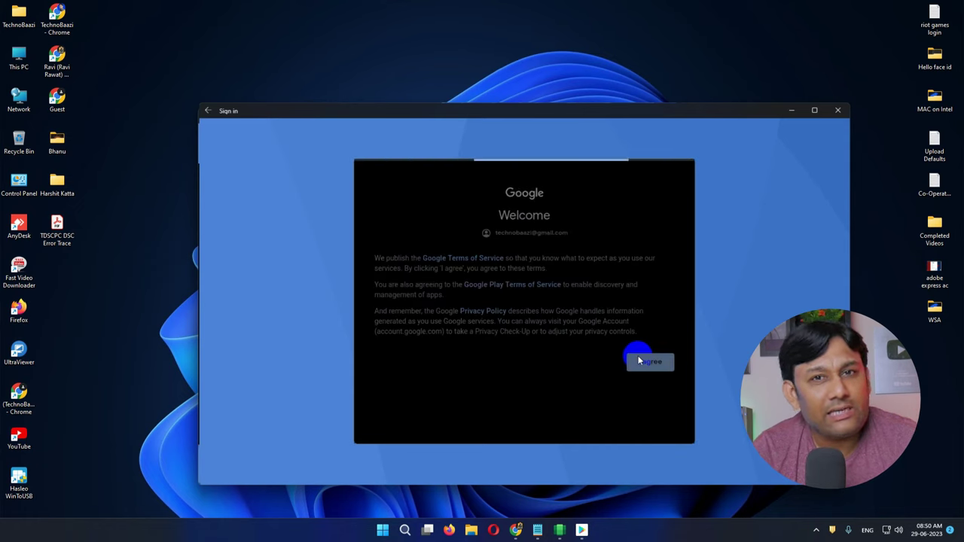
click(650, 361)
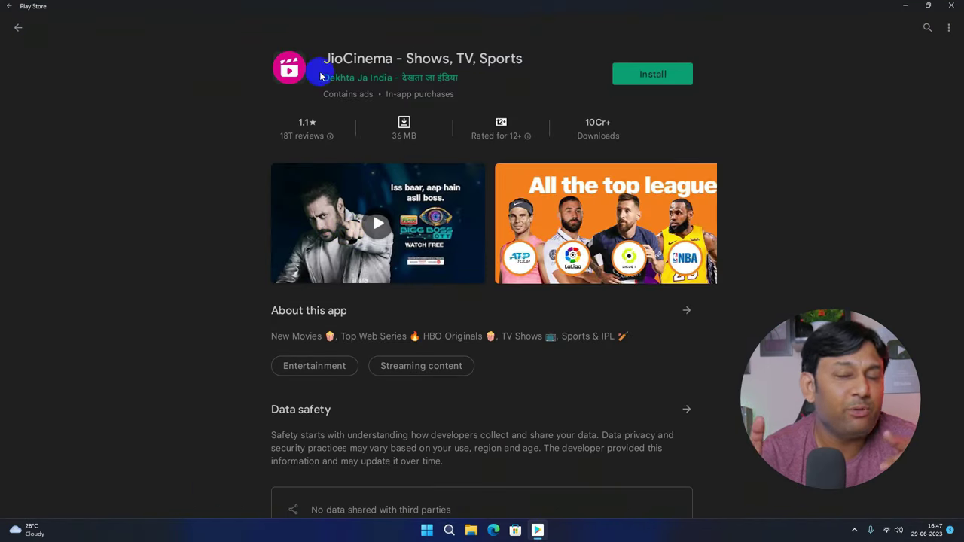
Install JioCinema, then start installing Angry Birds 2.
click(664, 76)
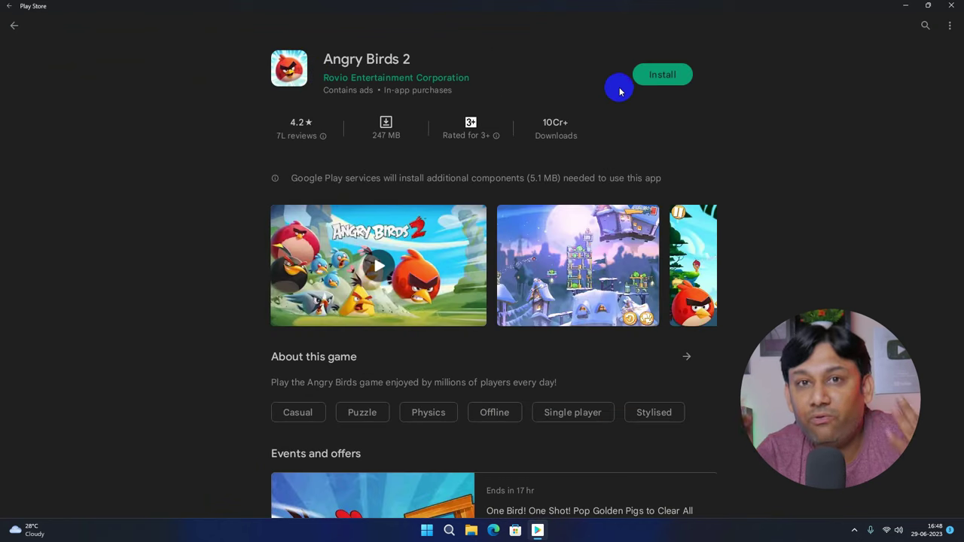
click(660, 79)
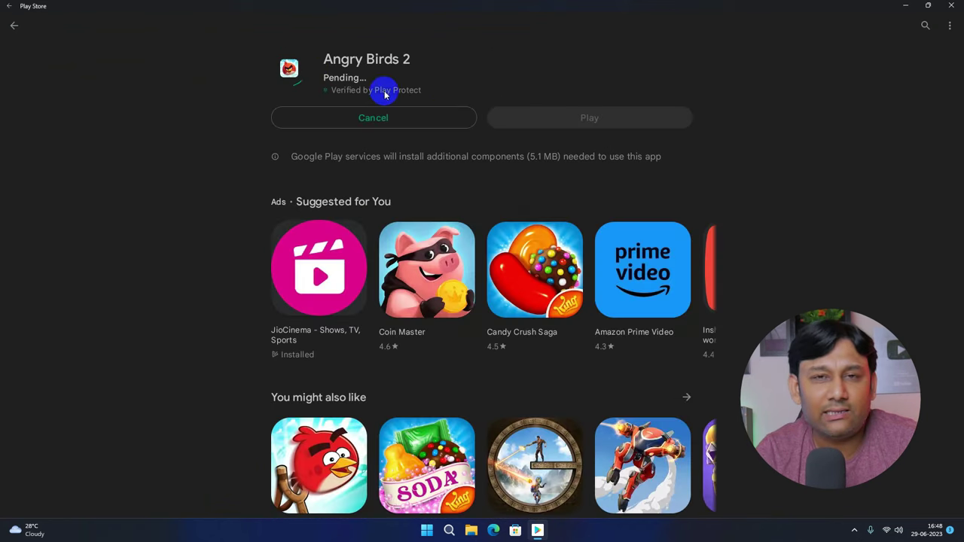